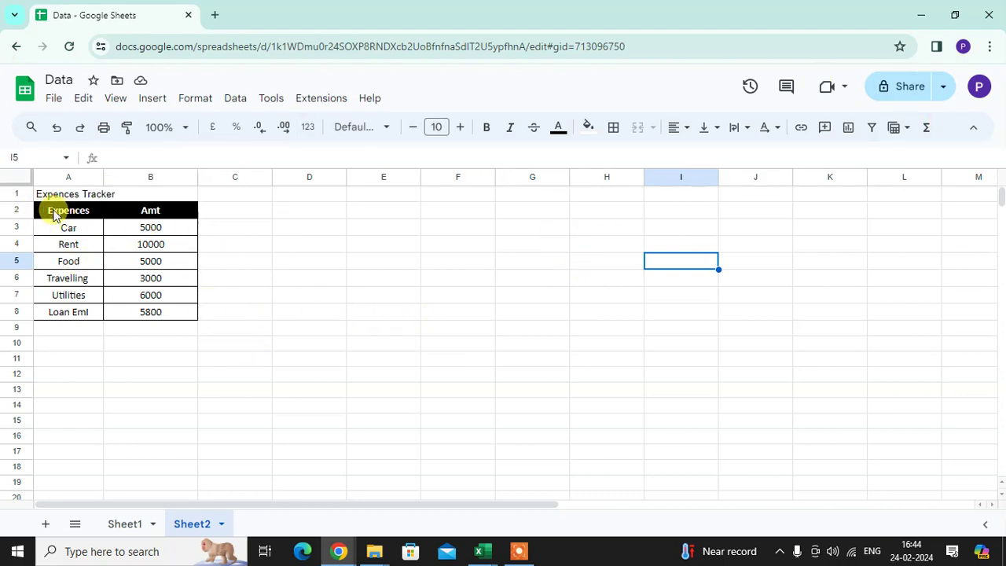
- Select A2:B8, from the Expences header down to the 5800 amount
drag(53, 216, 177, 315)
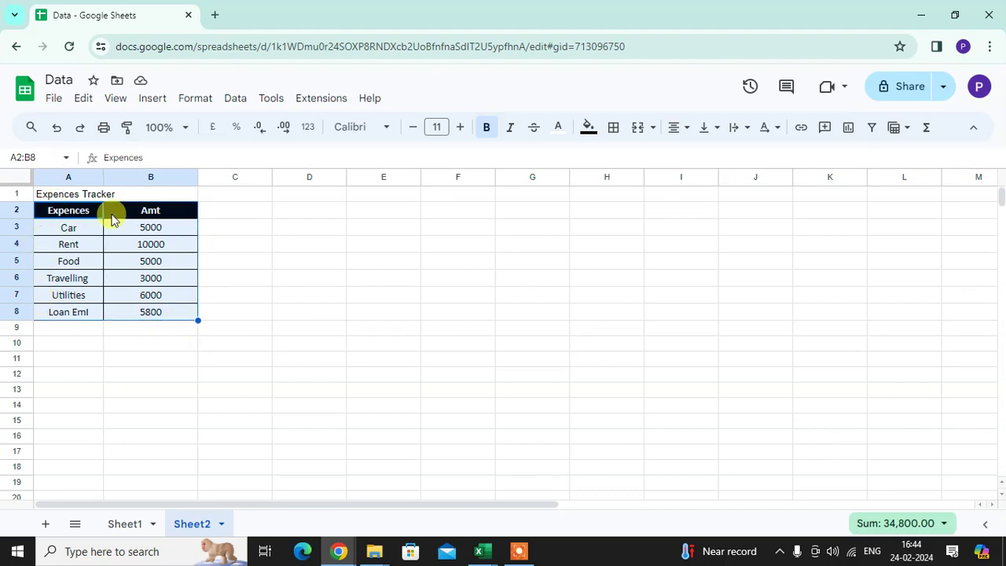
- Insert a chart from the selected expense data
click(151, 99)
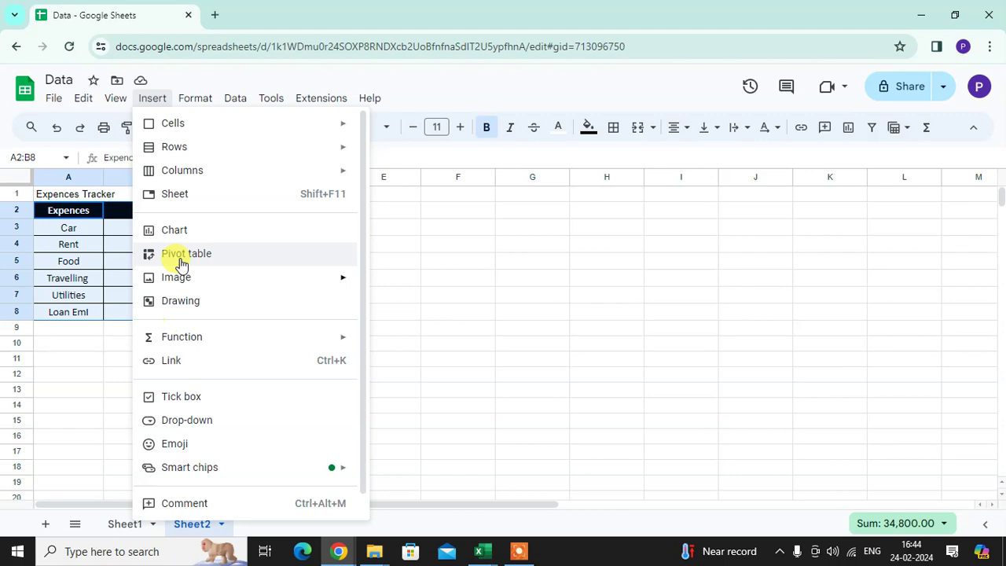
click(209, 239)
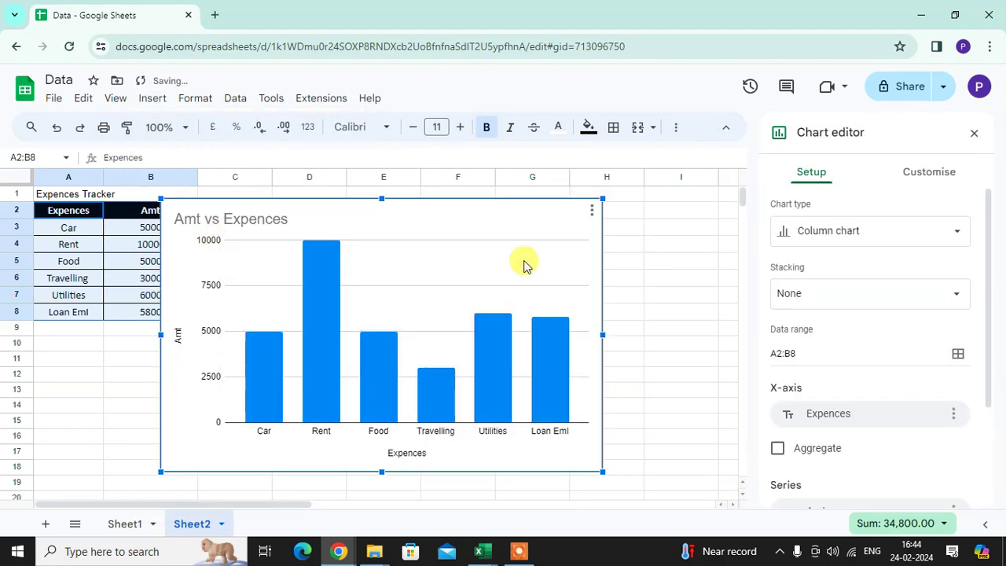
click(483, 258)
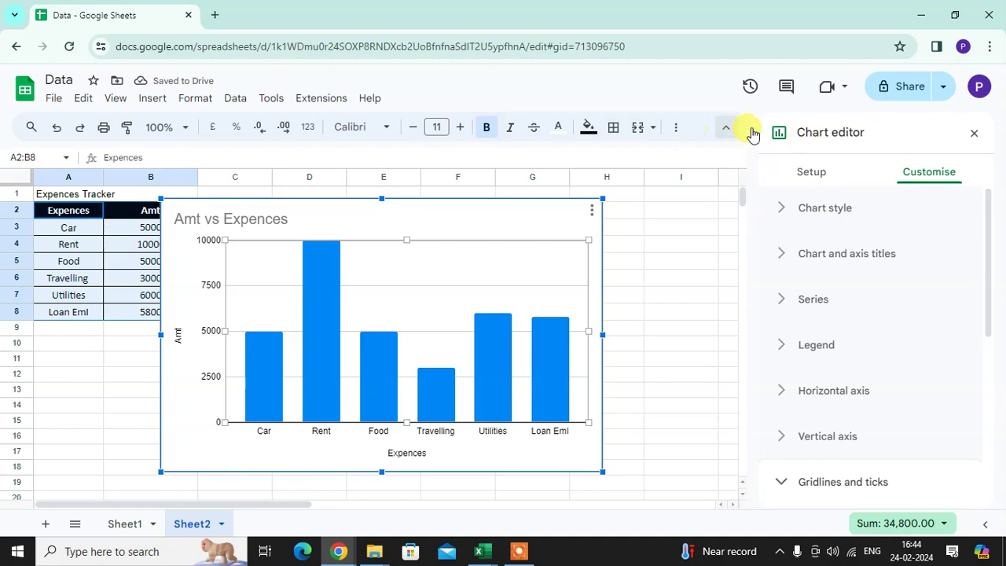
- In the Setup settings, open the Chart type list and scroll to the Pie section
click(808, 173)
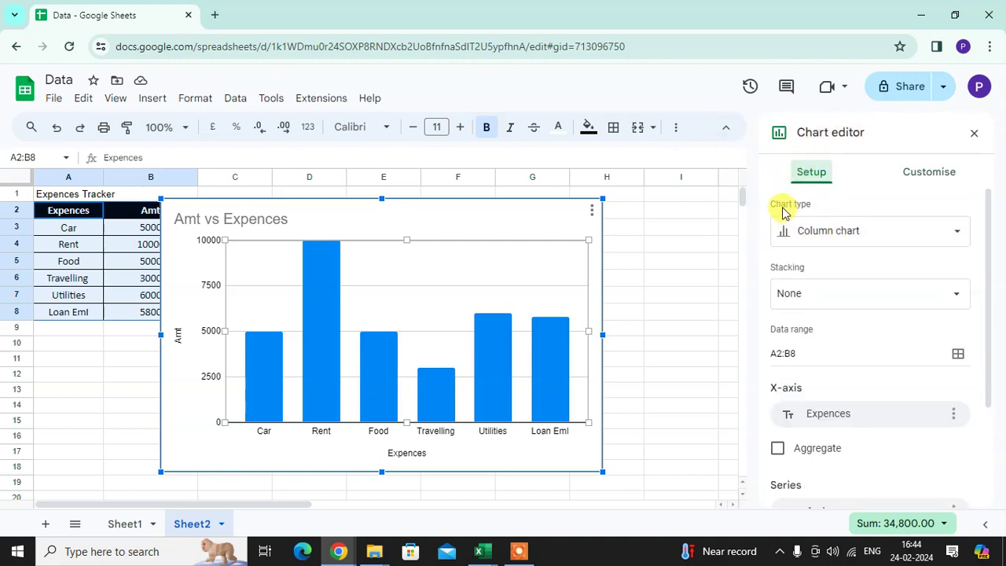
click(948, 231)
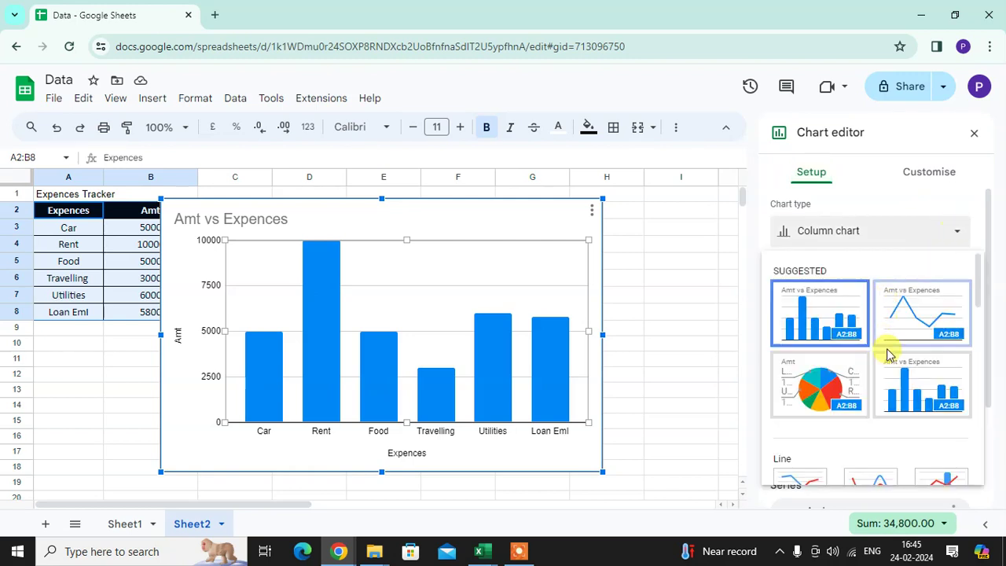
scroll(883, 361, down, 2)
scroll(829, 276, up, 2)
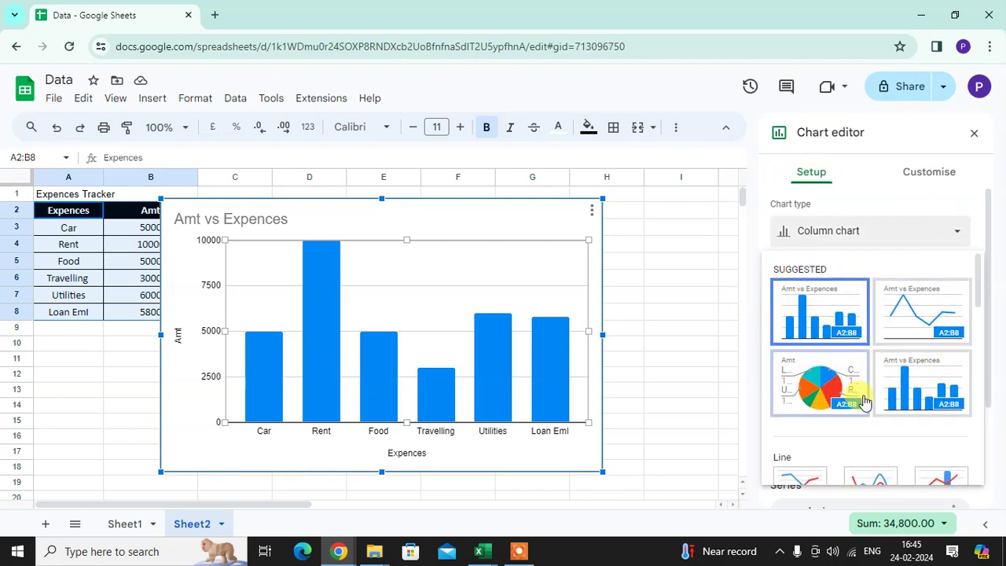
scroll(860, 406, down, 5)
scroll(829, 393, down, 2)
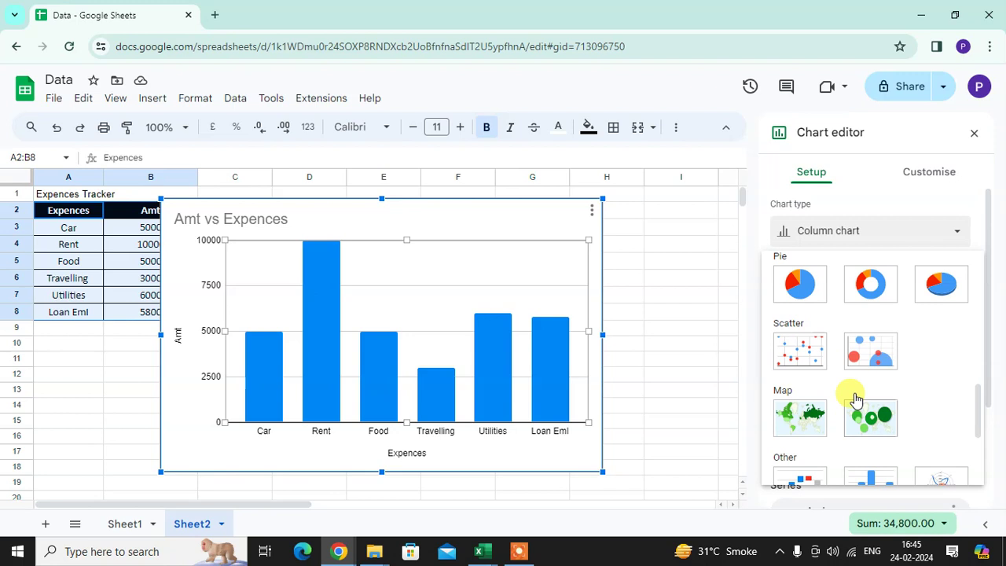
scroll(857, 393, up, 3)
scroll(863, 382, down, 2)
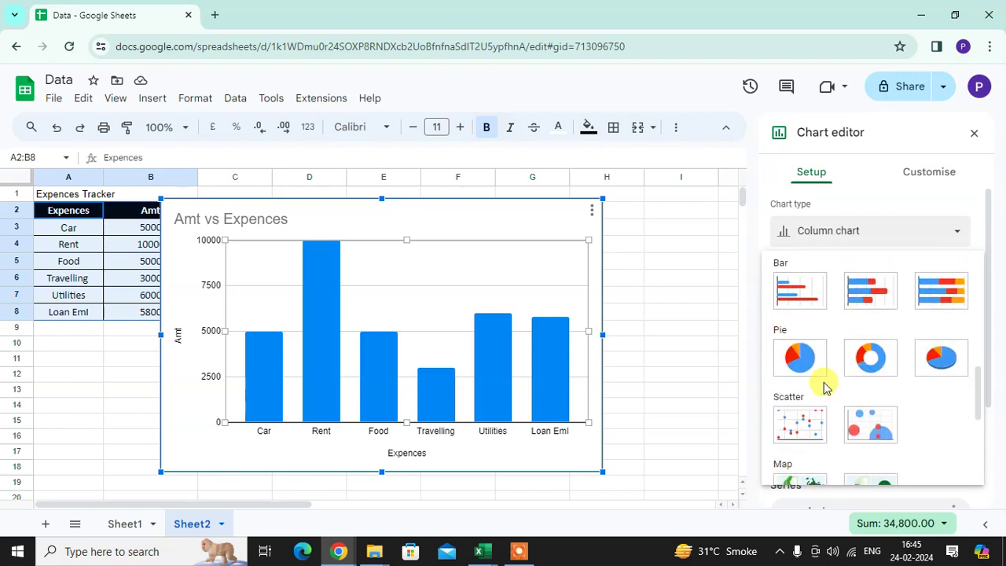
- Switch to a plain pie chart and move it beside the expense table, adjusting the title box
click(810, 363)
click(446, 219)
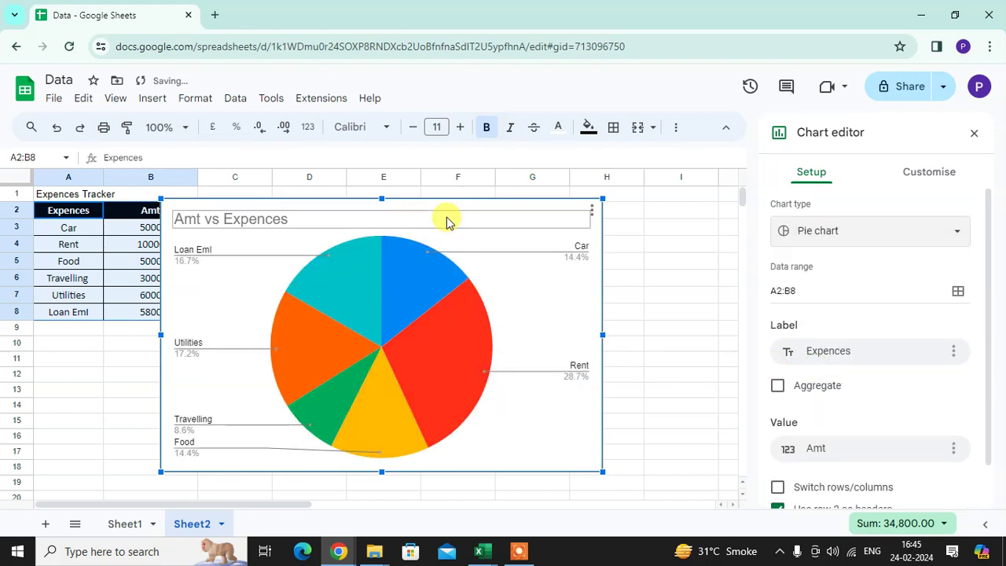
drag(586, 314, 624, 301)
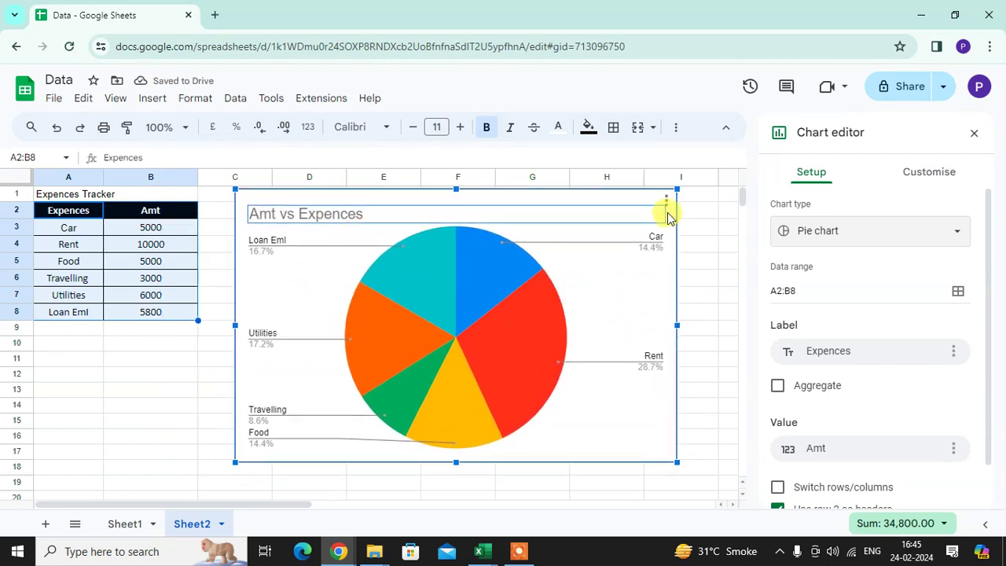
drag(664, 218, 631, 202)
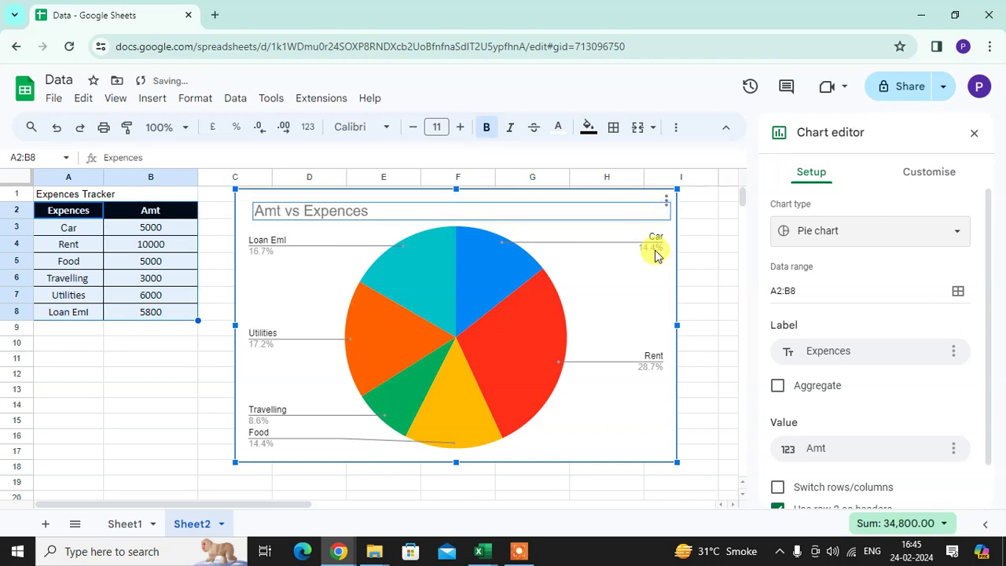
click(659, 298)
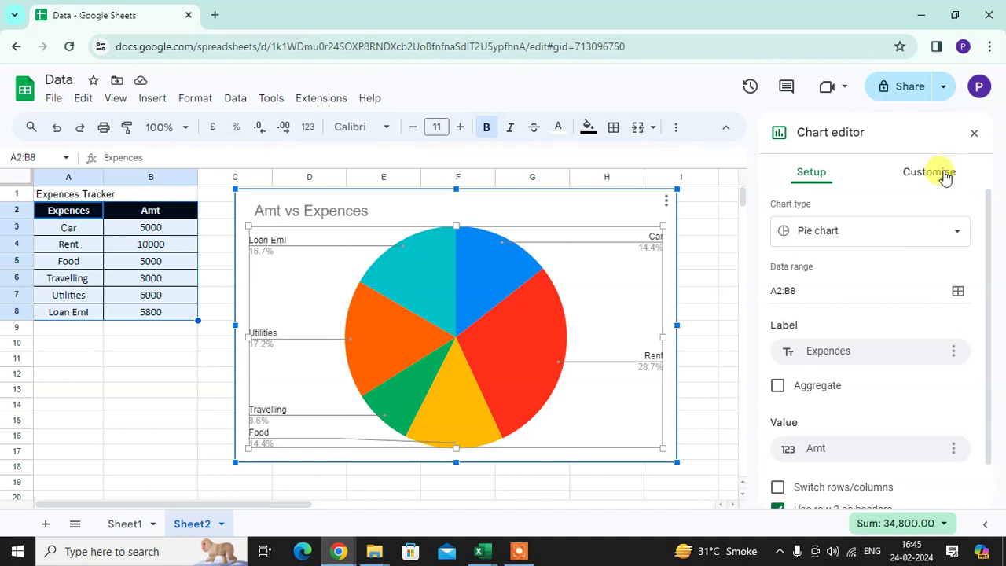
- Set the chart style background colour to cyan, after trying green and dark green
click(921, 177)
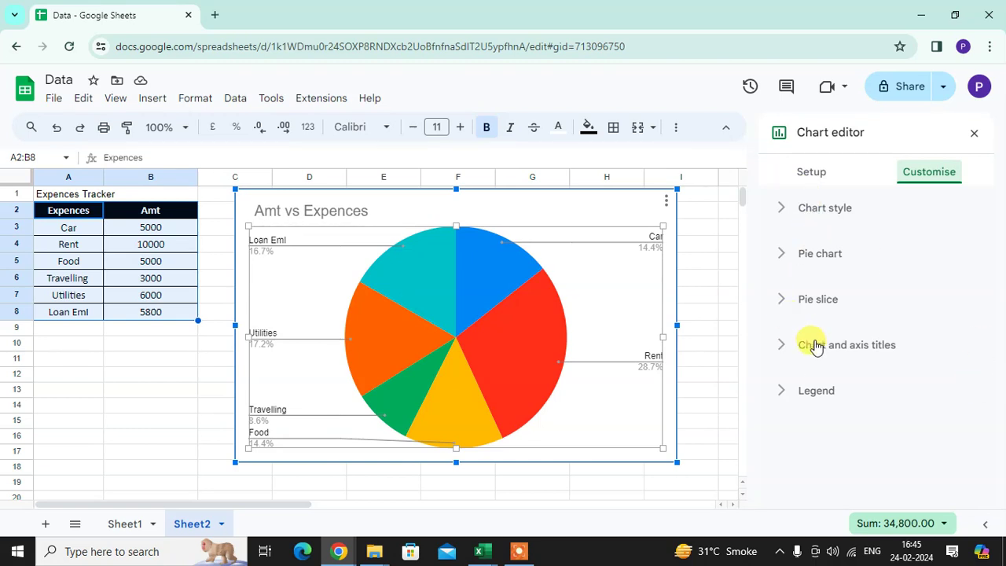
click(787, 212)
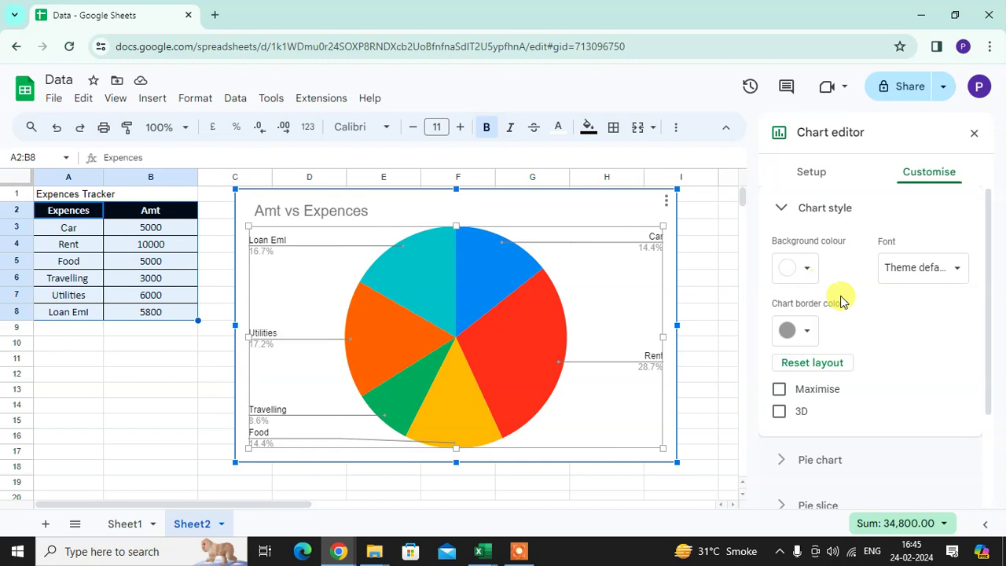
click(808, 269)
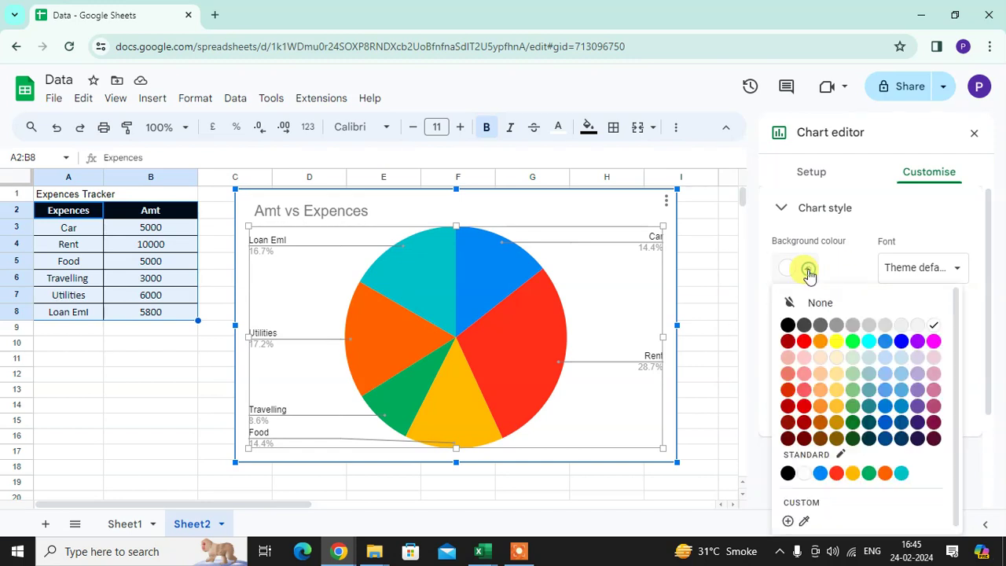
click(853, 342)
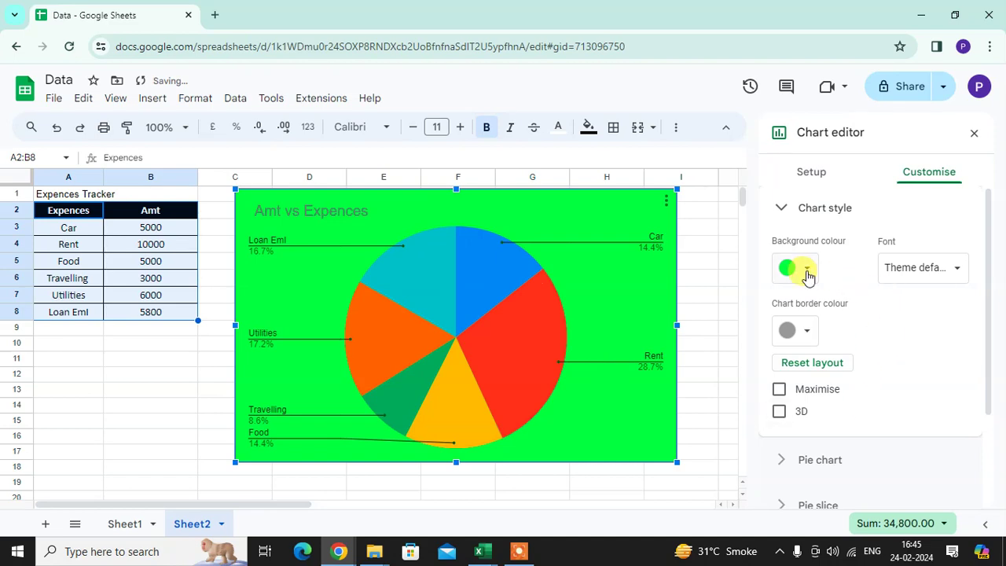
click(788, 267)
click(853, 422)
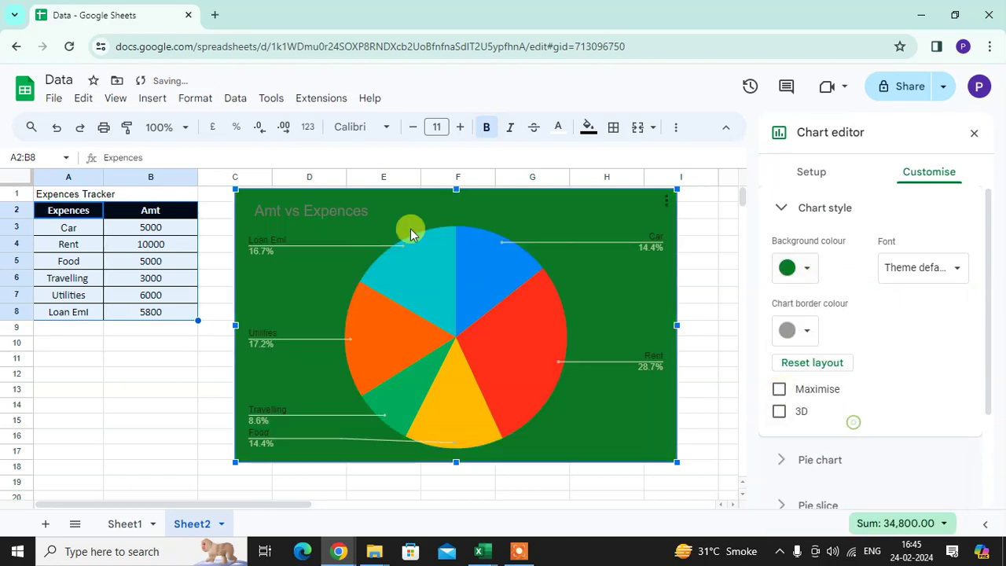
click(796, 275)
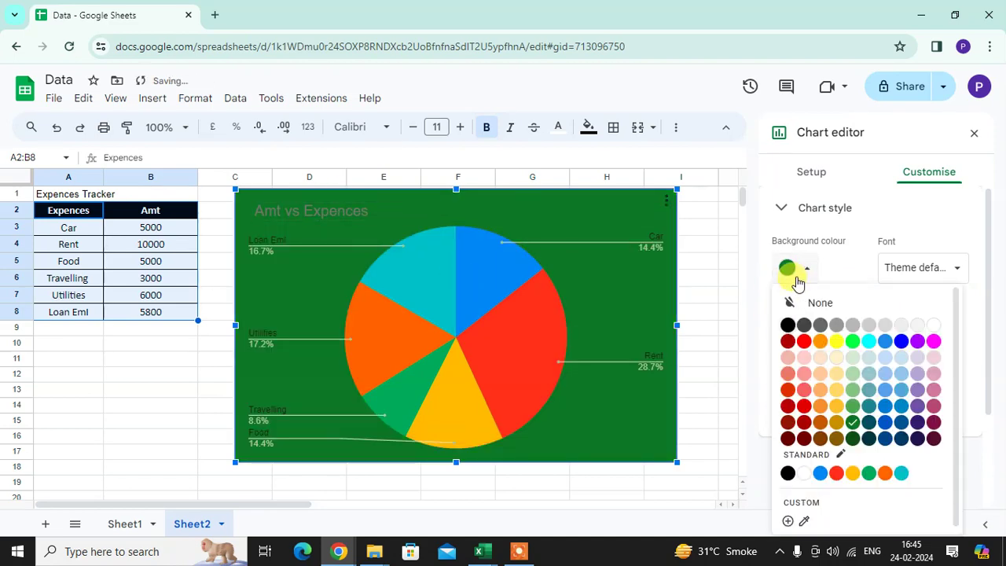
click(865, 347)
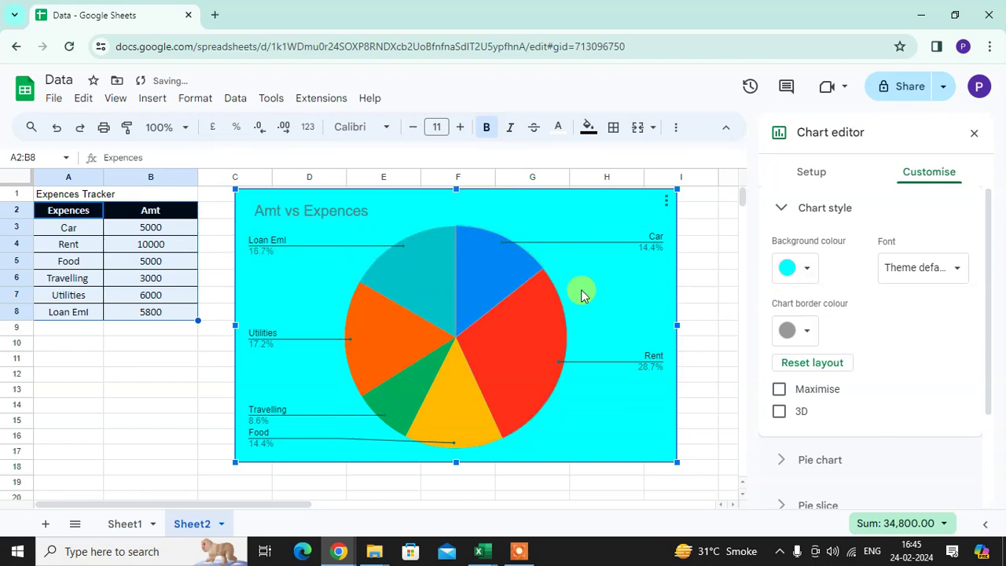
- Change the chart font to Verdana, after briefly trying Garamond
click(918, 268)
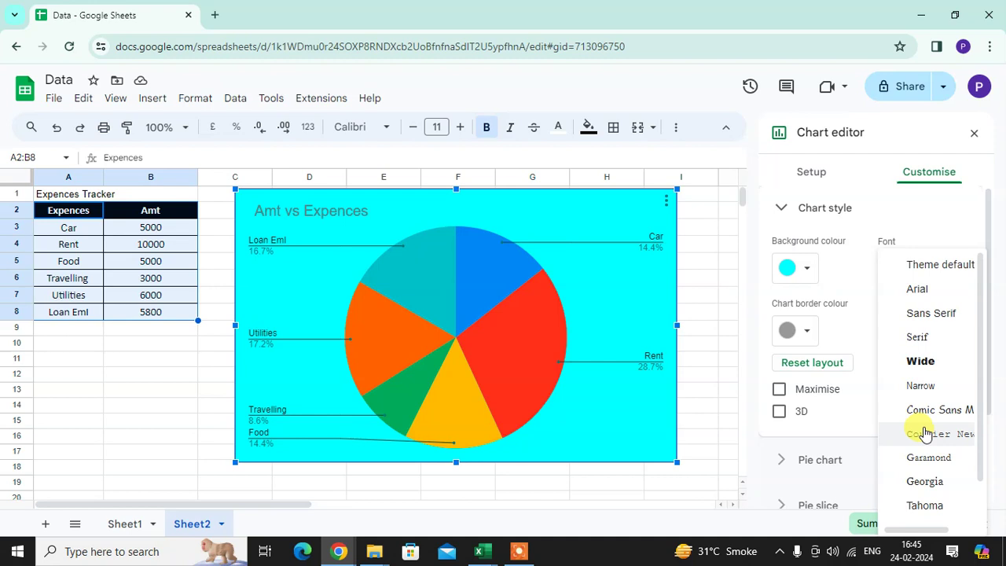
scroll(928, 434, down, 1)
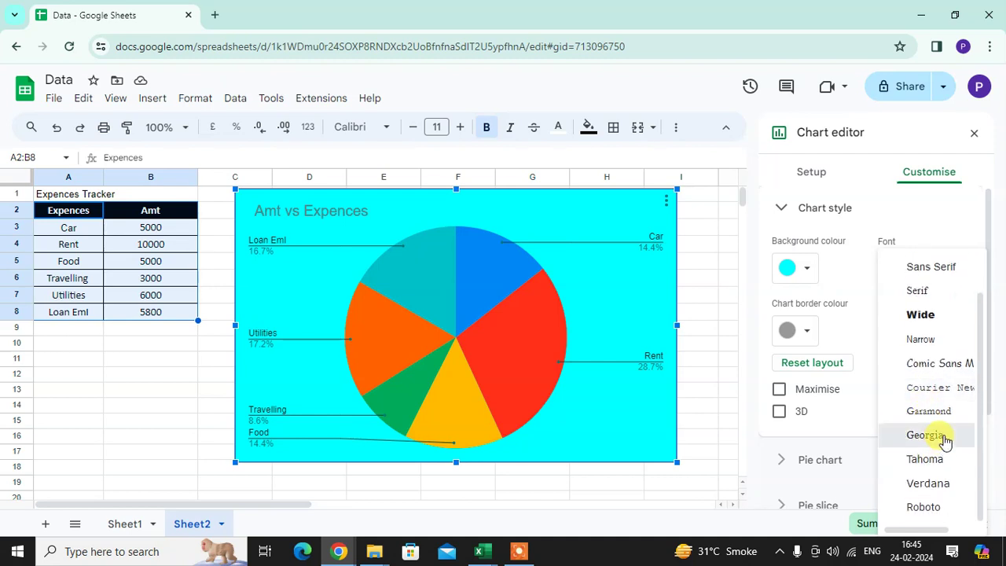
click(945, 440)
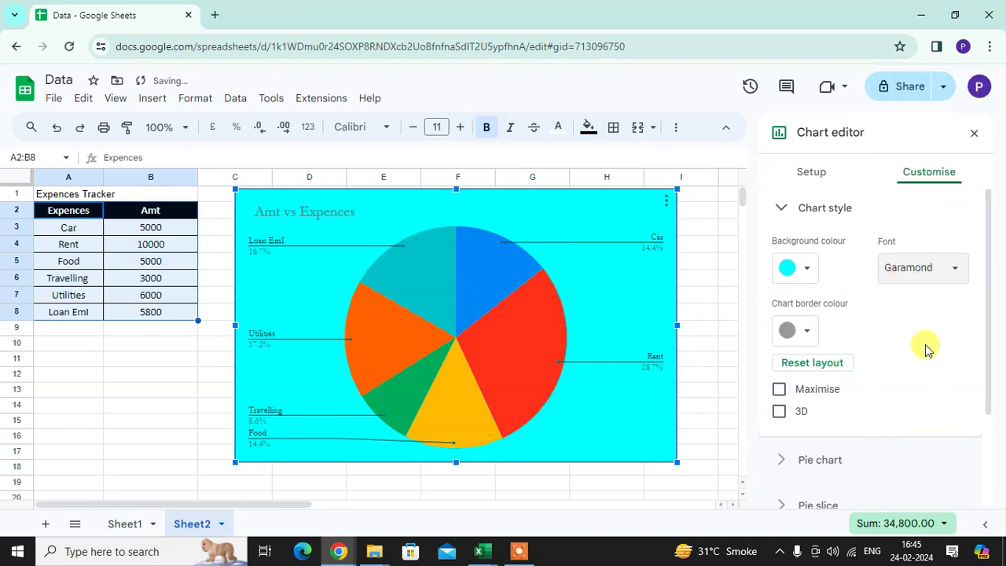
click(920, 268)
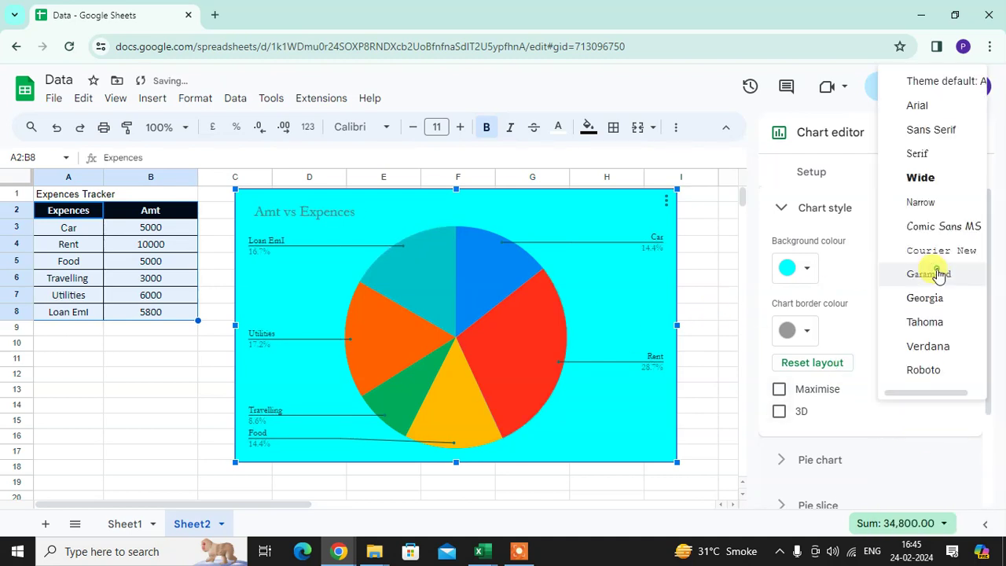
click(927, 347)
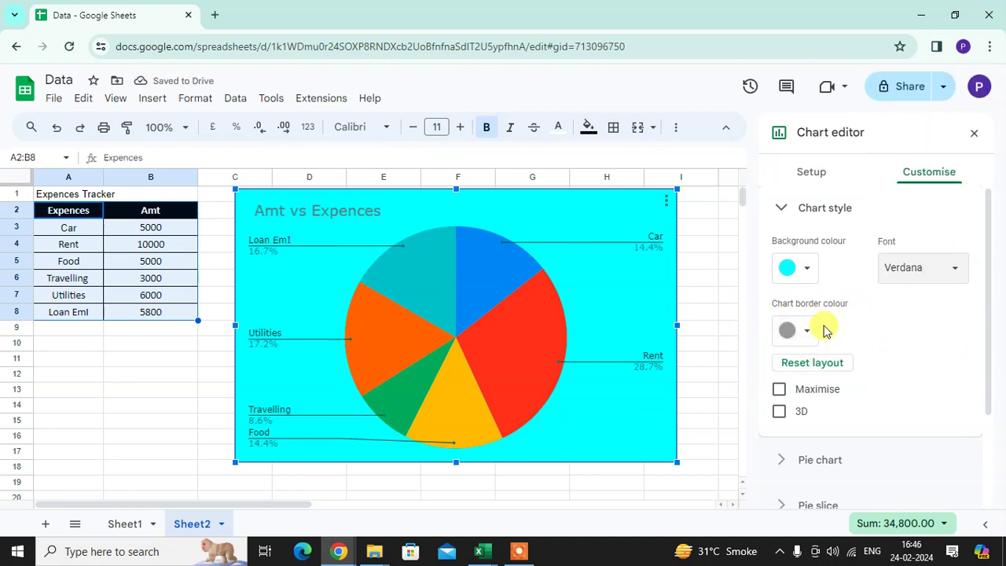
- Give the chart a red border colour, after briefly trying blue
click(790, 331)
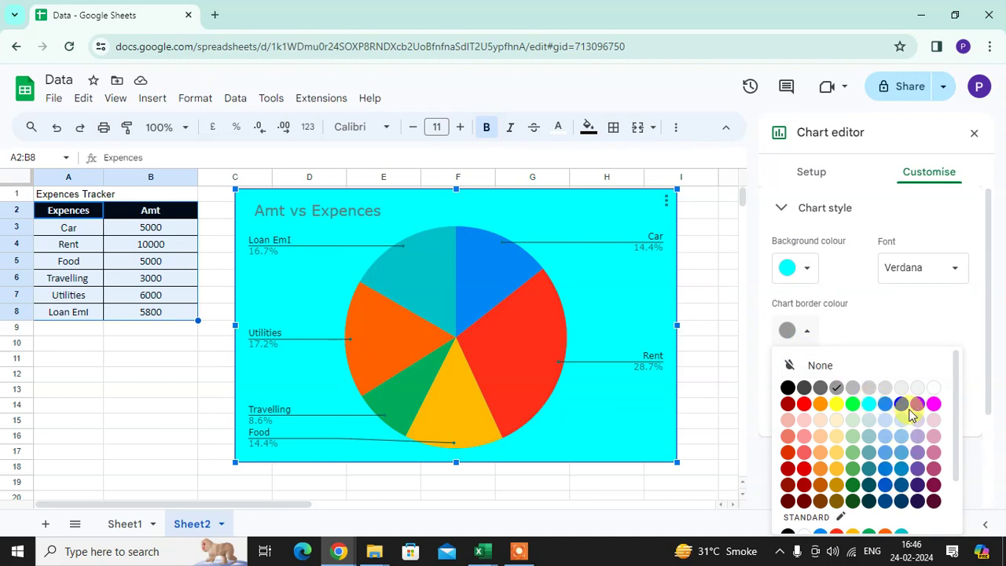
click(902, 403)
click(805, 331)
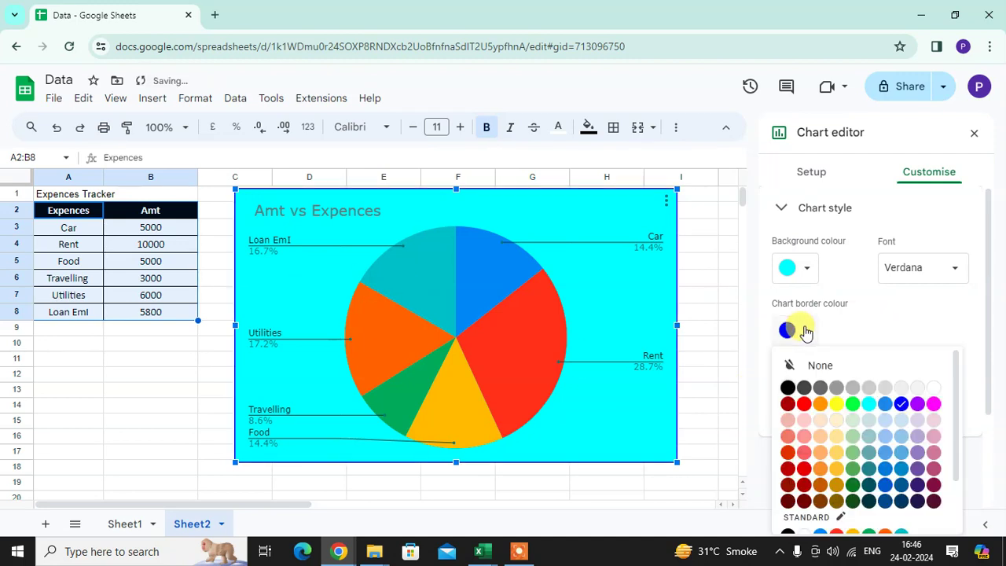
click(802, 470)
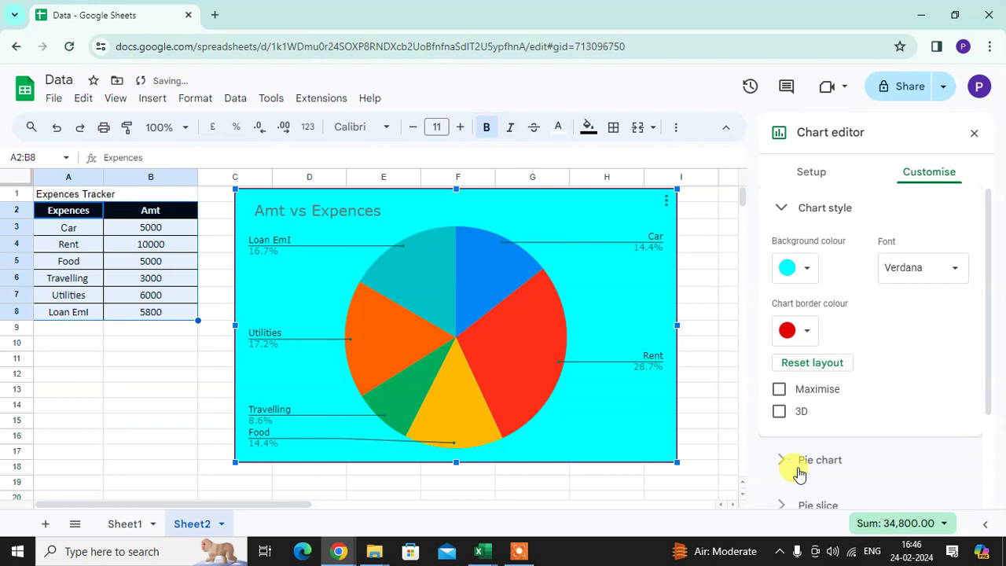
- Reselect the pie chart and open its Chart and axis titles settings
click(716, 283)
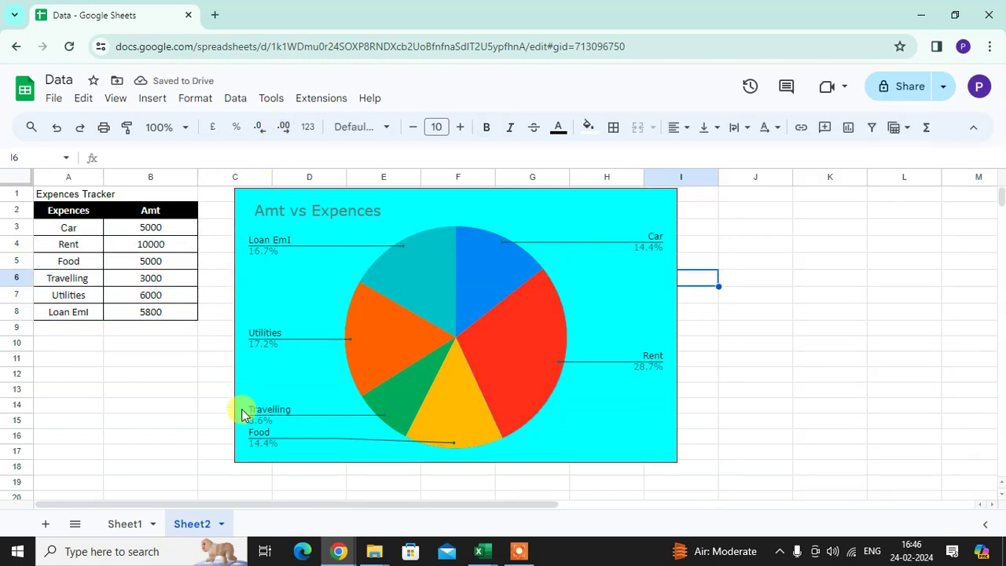
click(633, 310)
double_click(428, 216)
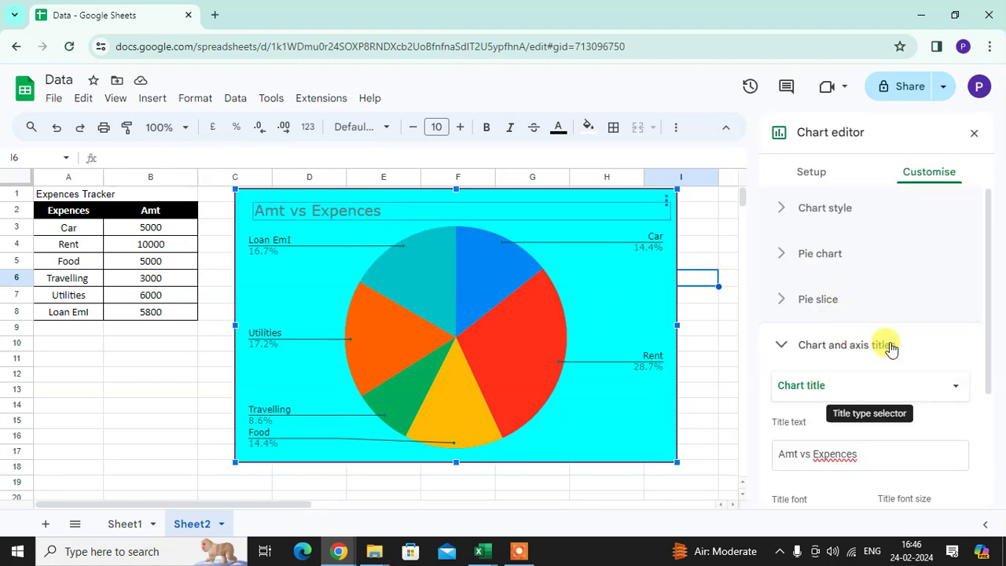
- Tick the 3D option under Chart style to render the pie in 3D
click(782, 211)
scroll(882, 259, down, 1)
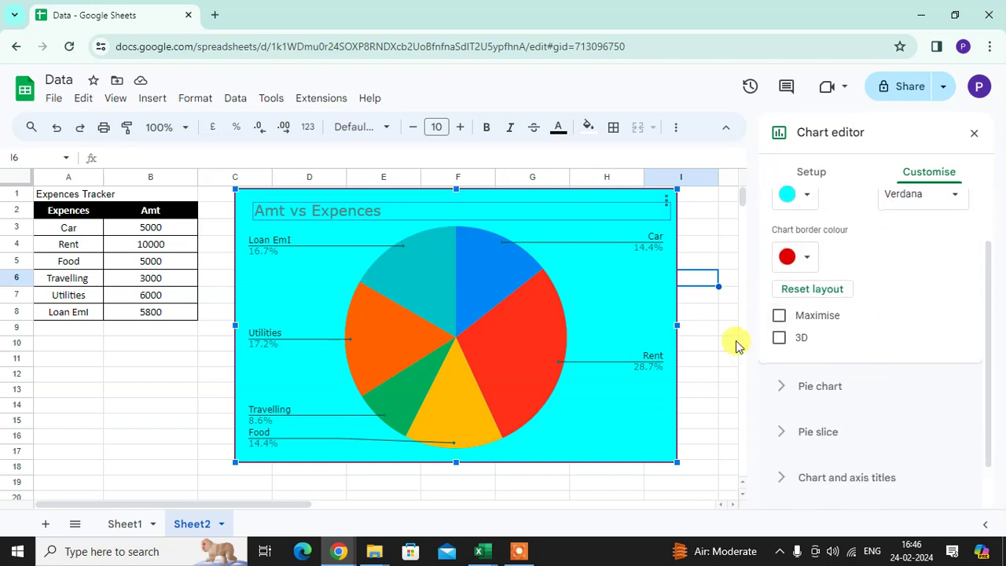
scroll(883, 241, up, 1)
scroll(876, 348, down, 2)
scroll(838, 270, up, 2)
scroll(838, 270, down, 2)
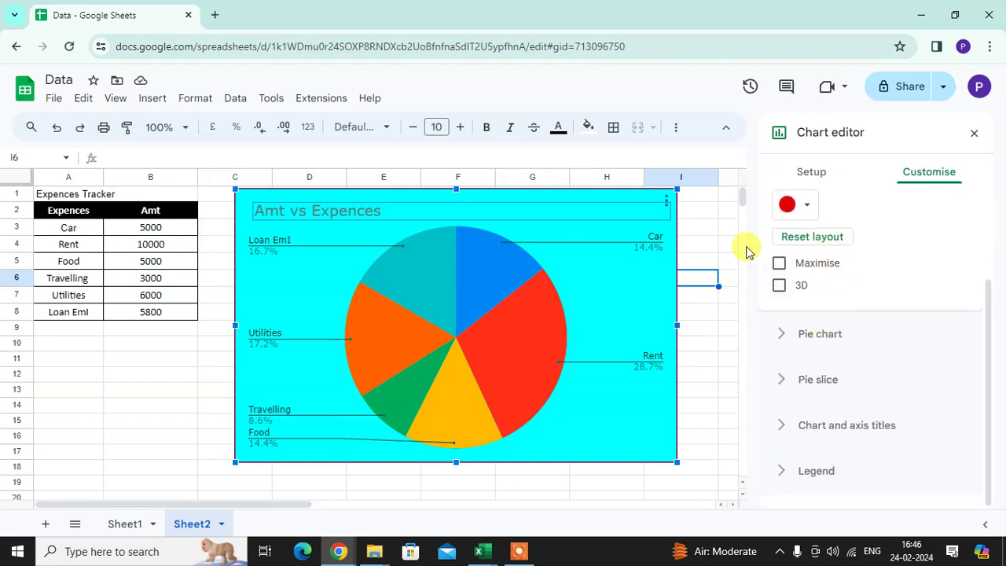
scroll(870, 360, up, 2)
scroll(783, 334, down, 2)
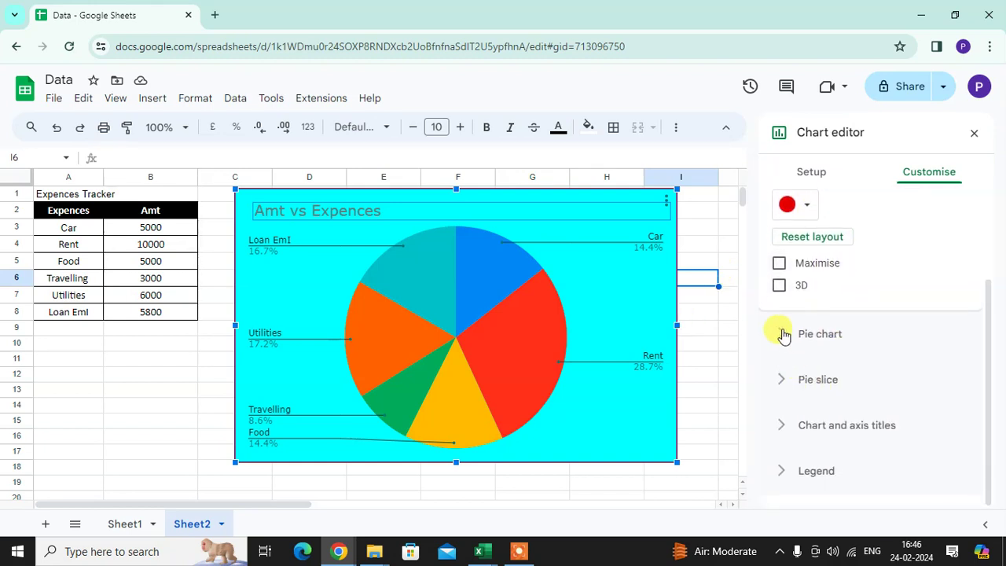
click(780, 286)
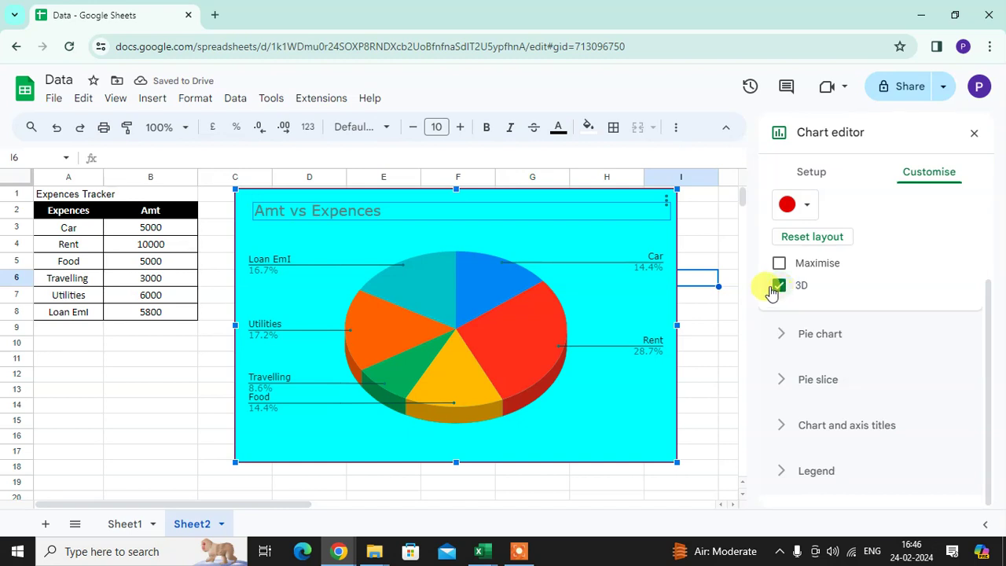
click(790, 351)
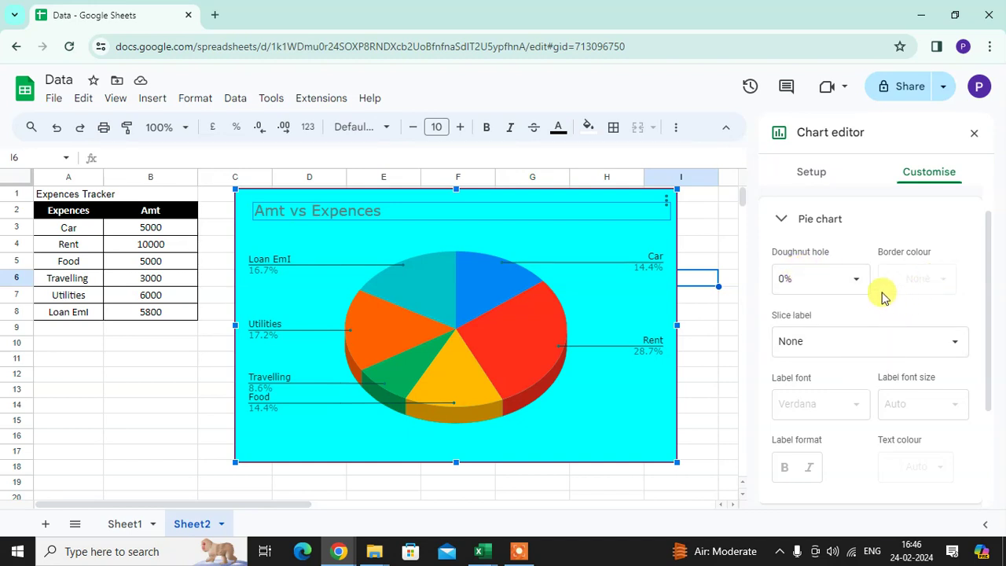
- Keep a full pie with 0% doughnut hole after trying 25% and 50%; slice labels None
click(855, 282)
click(860, 287)
click(840, 279)
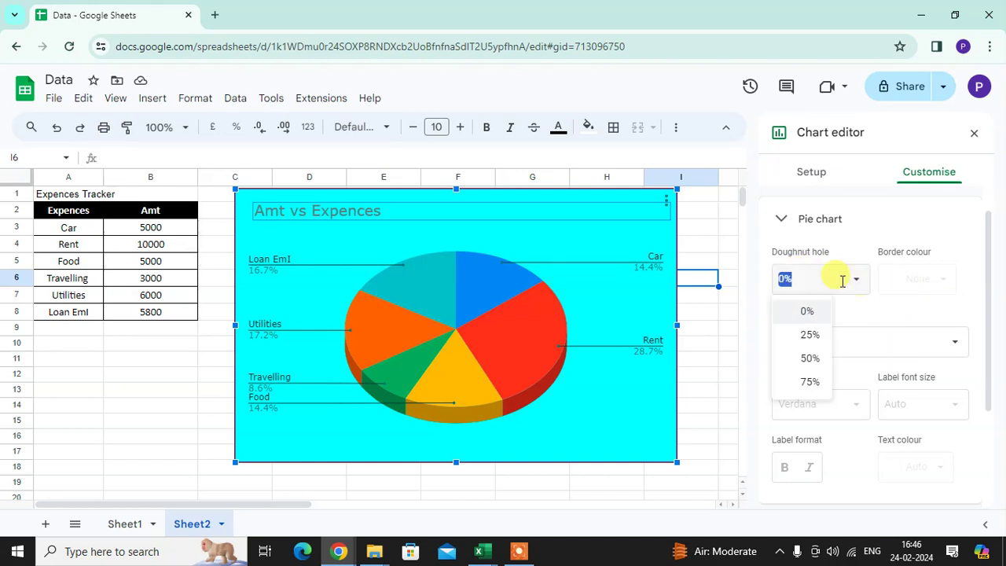
click(814, 336)
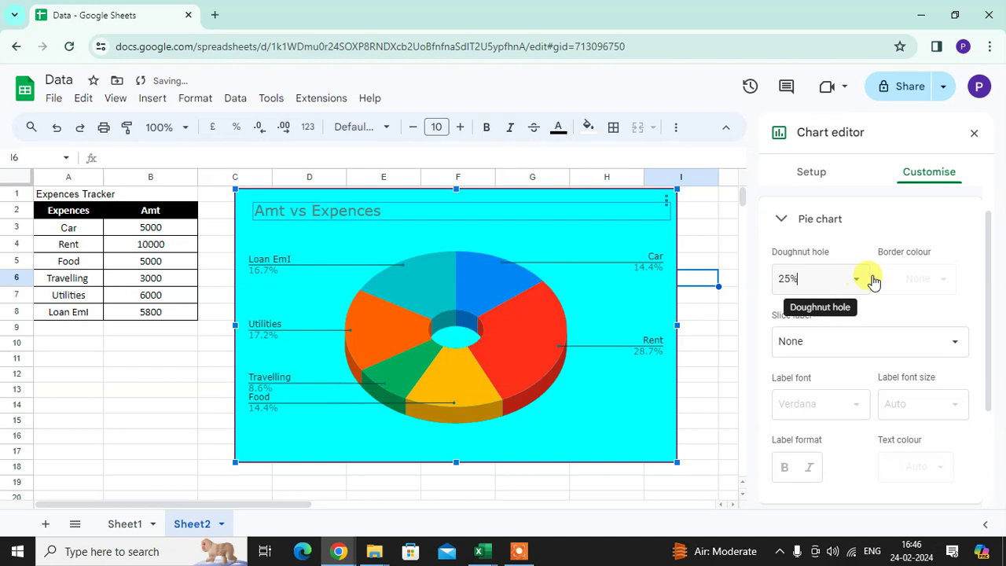
click(875, 277)
click(863, 284)
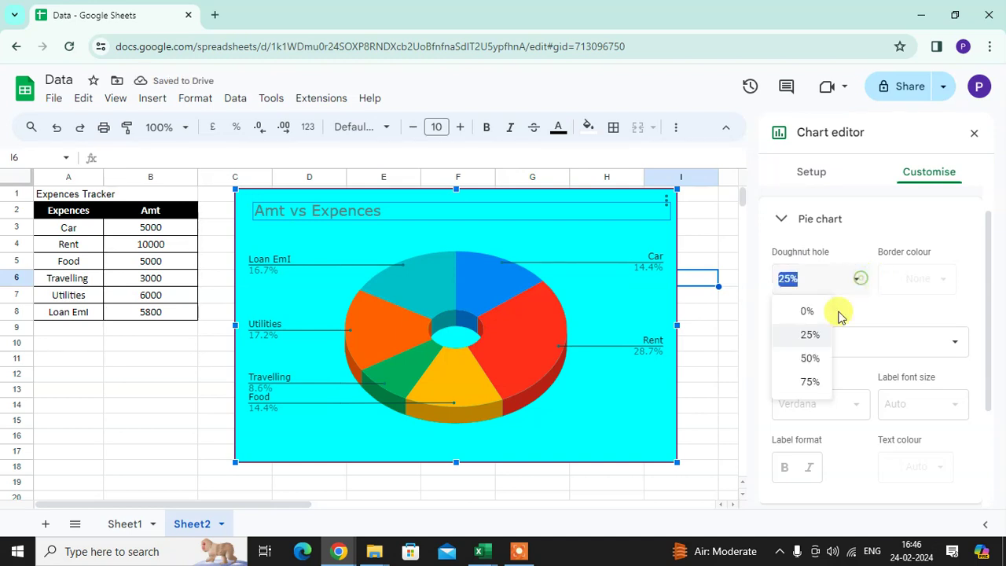
click(813, 357)
click(860, 280)
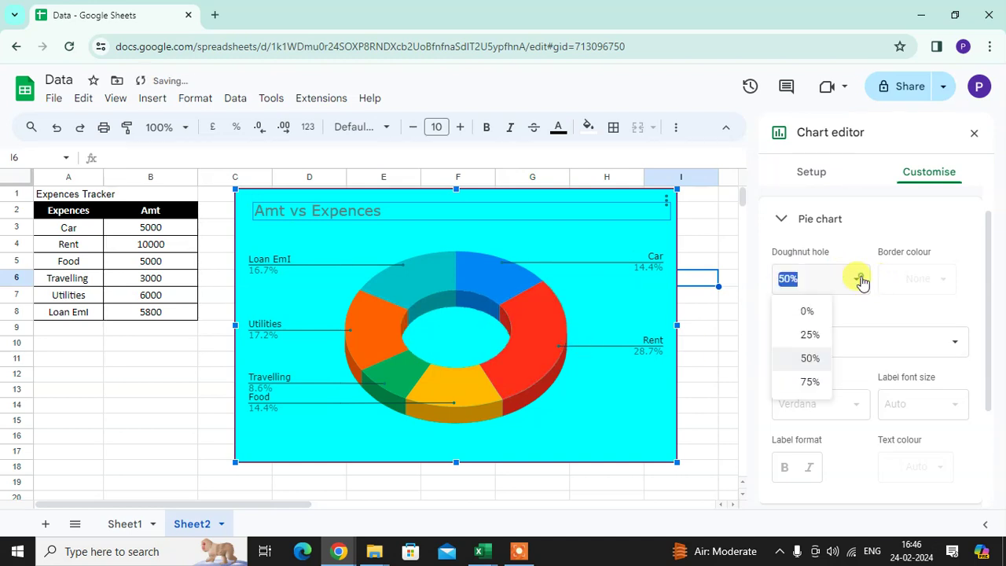
click(799, 306)
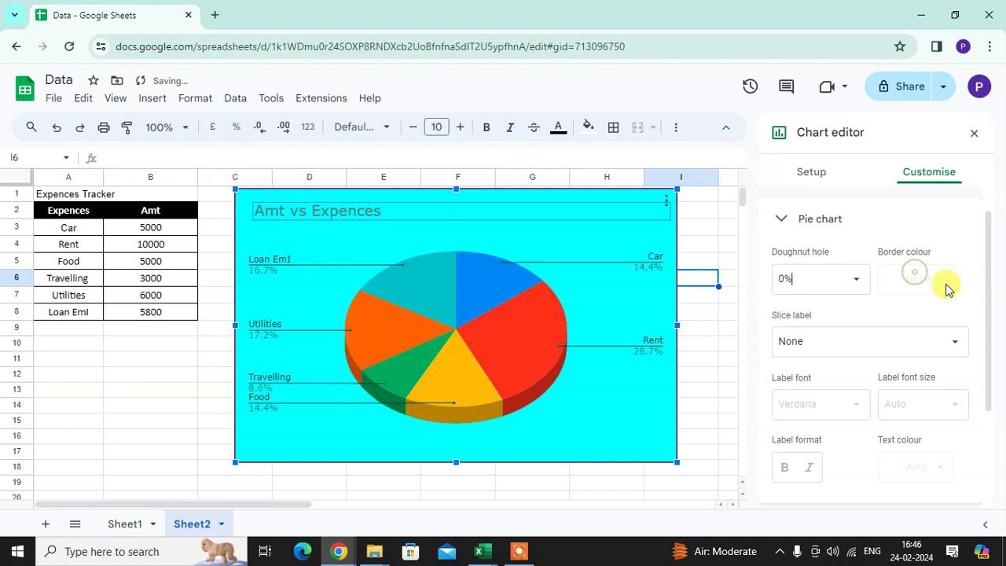
click(886, 346)
click(908, 338)
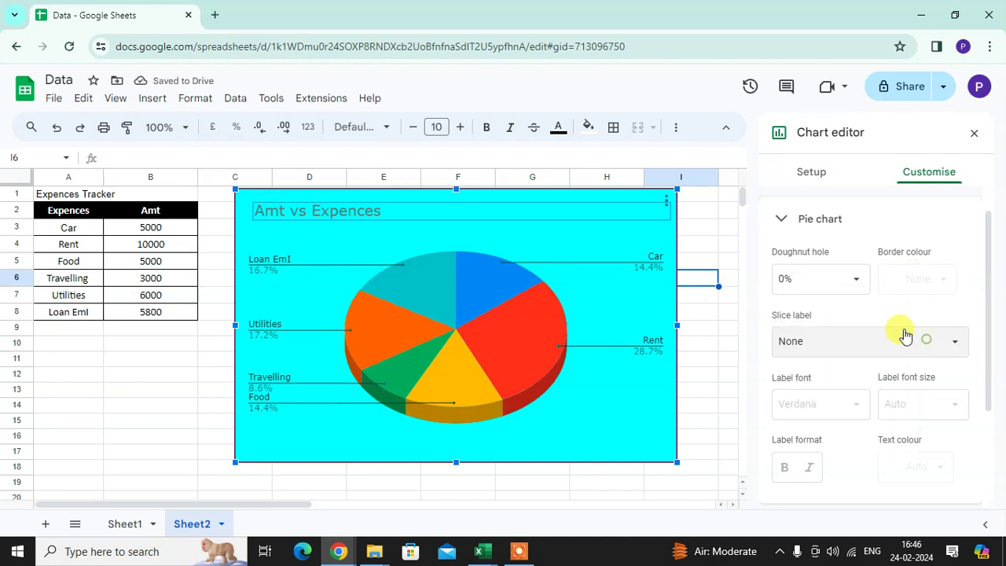
- Expand the Pie slice settings section
scroll(910, 334, down, 1)
scroll(845, 393, down, 2)
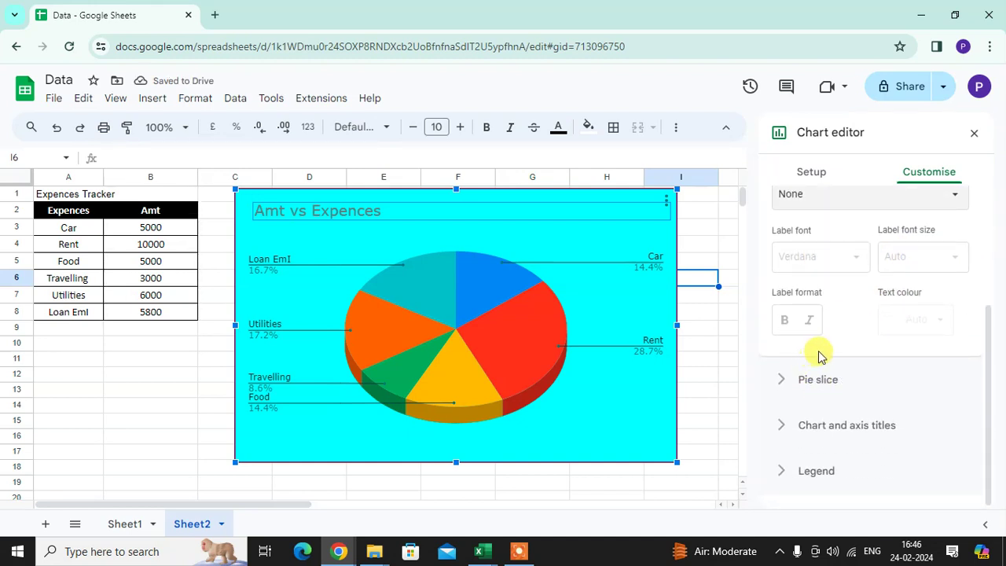
click(828, 382)
click(409, 250)
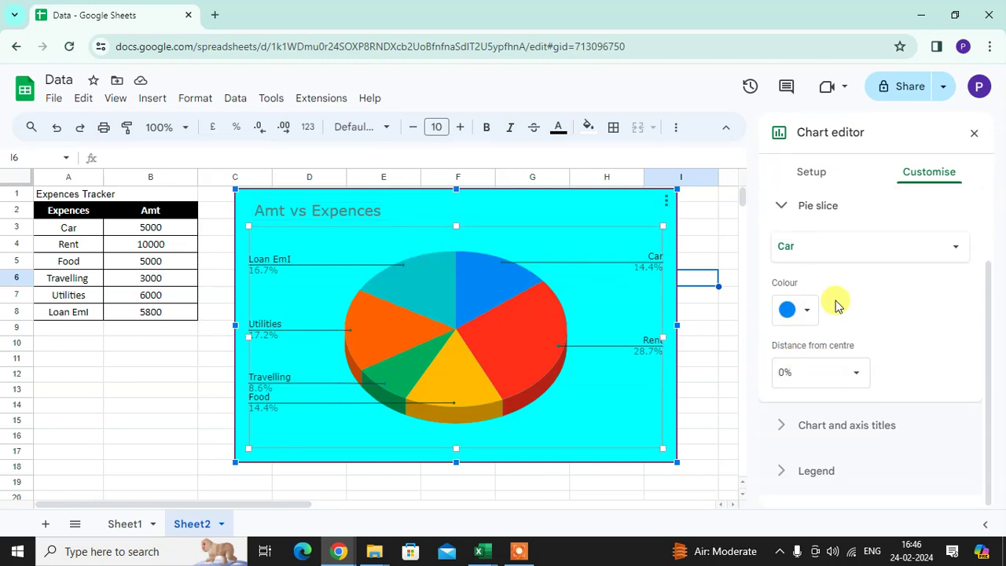
scroll(845, 295, up, 1)
click(829, 275)
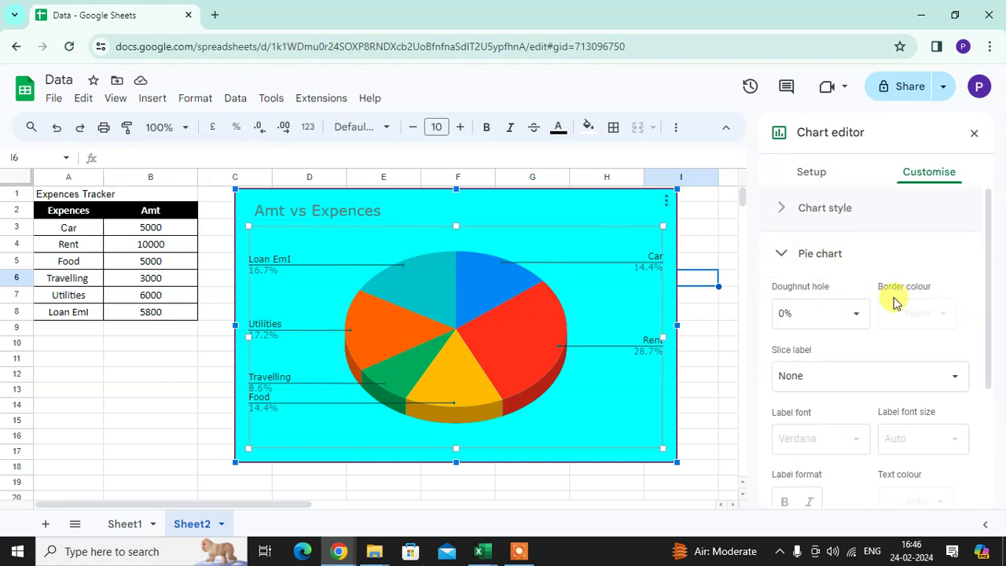
scroll(860, 326, down, 3)
click(822, 379)
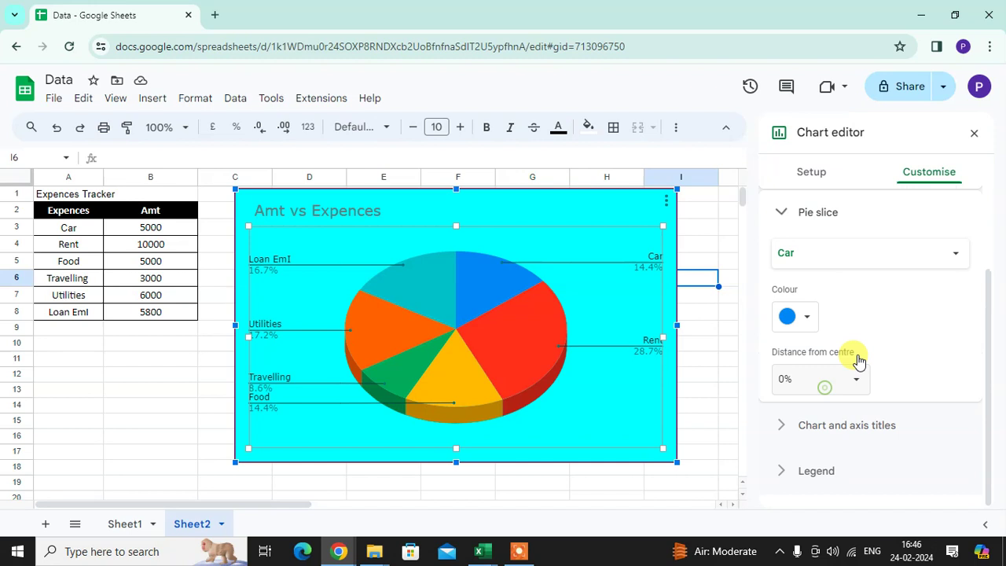
- Set the Food slice's distance from centre to 25%, after briefly trying 50%
click(895, 327)
click(830, 364)
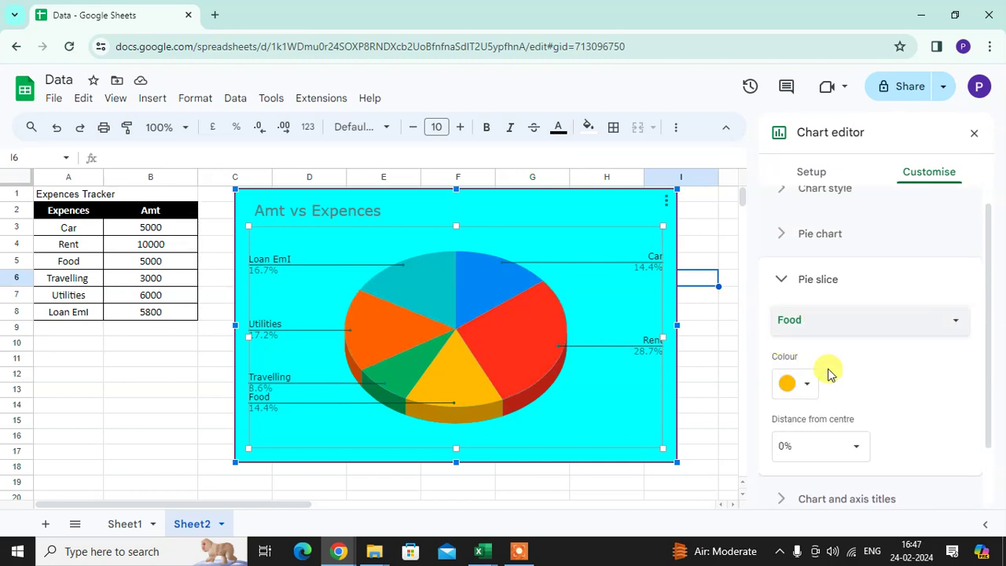
scroll(829, 374, down, 1)
click(856, 372)
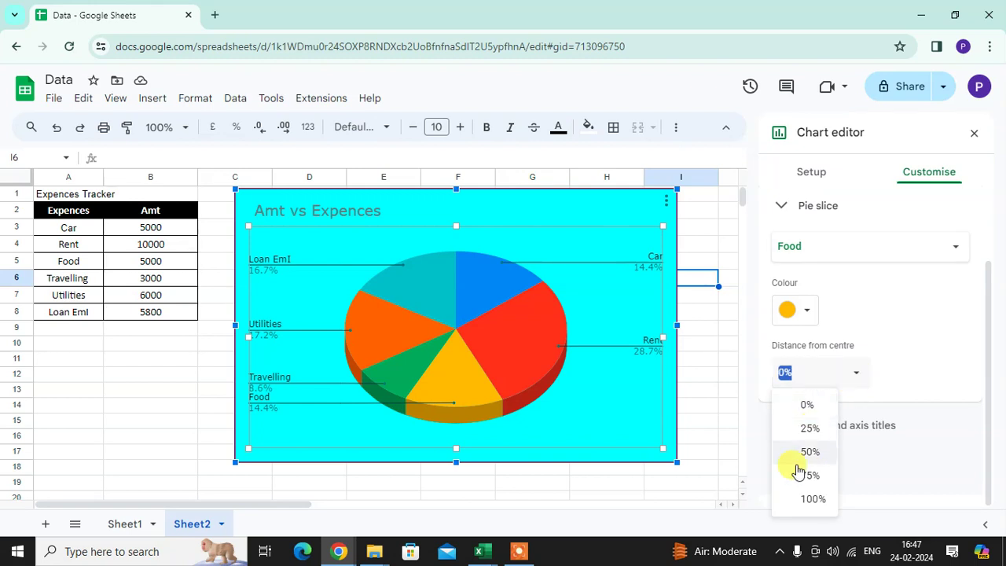
click(809, 430)
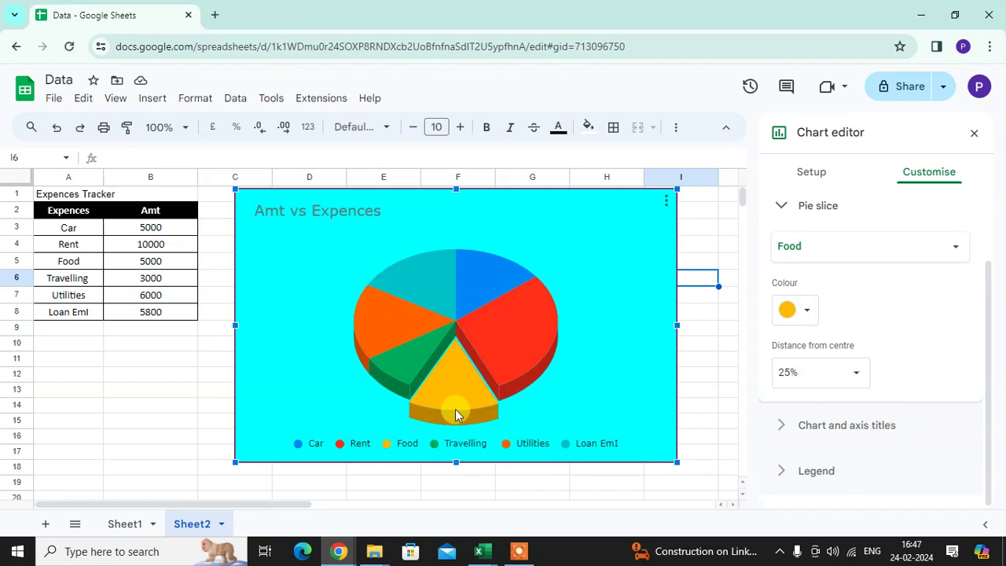
click(838, 374)
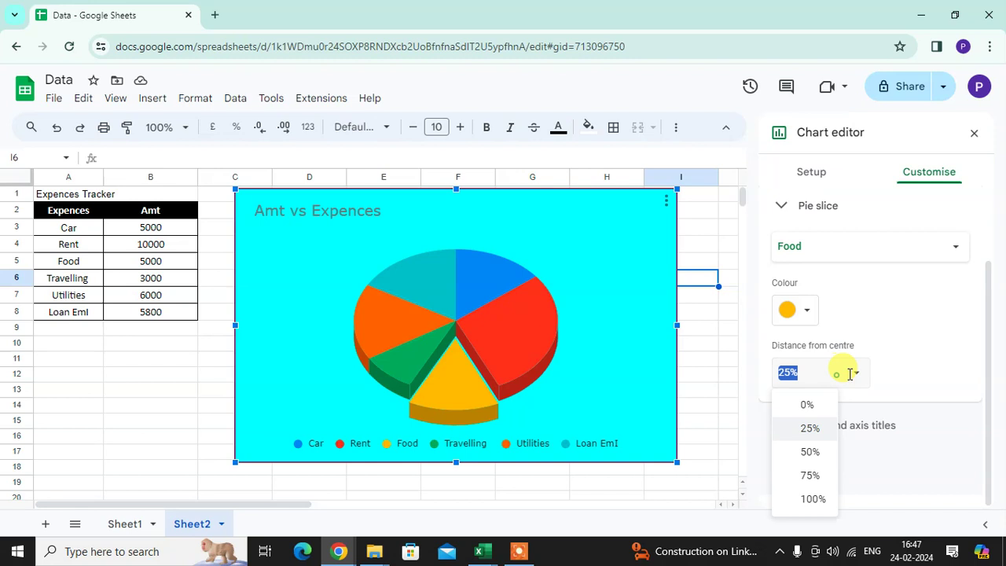
click(811, 452)
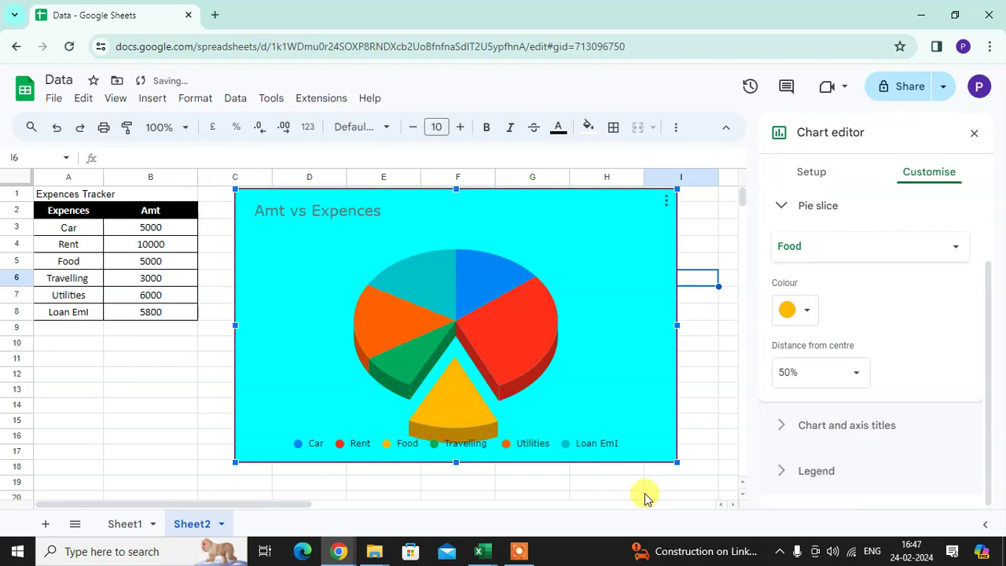
click(856, 374)
click(829, 425)
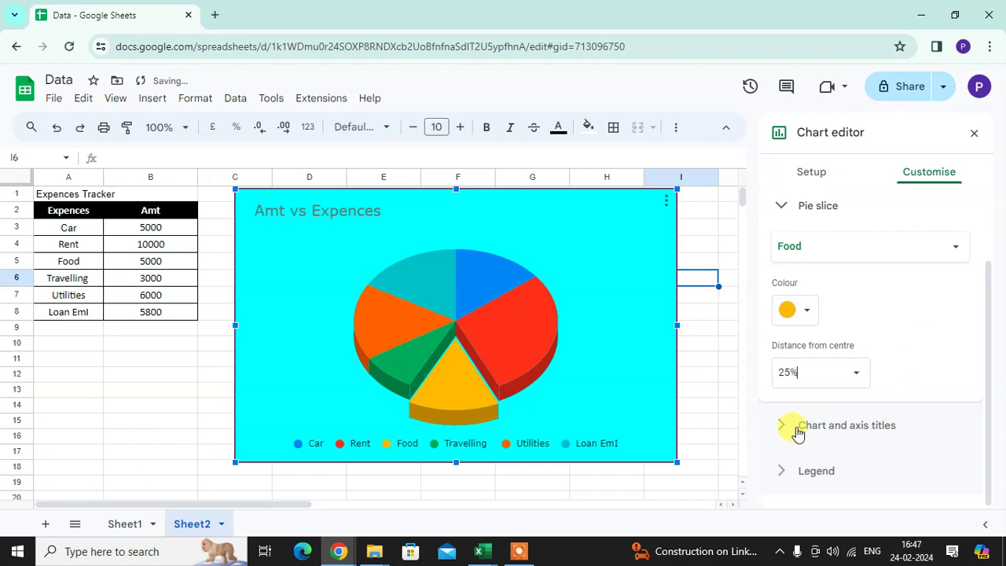
- Retitle the chart 'Expenses Tracker', fixing the misspelled 'Expences'
click(789, 435)
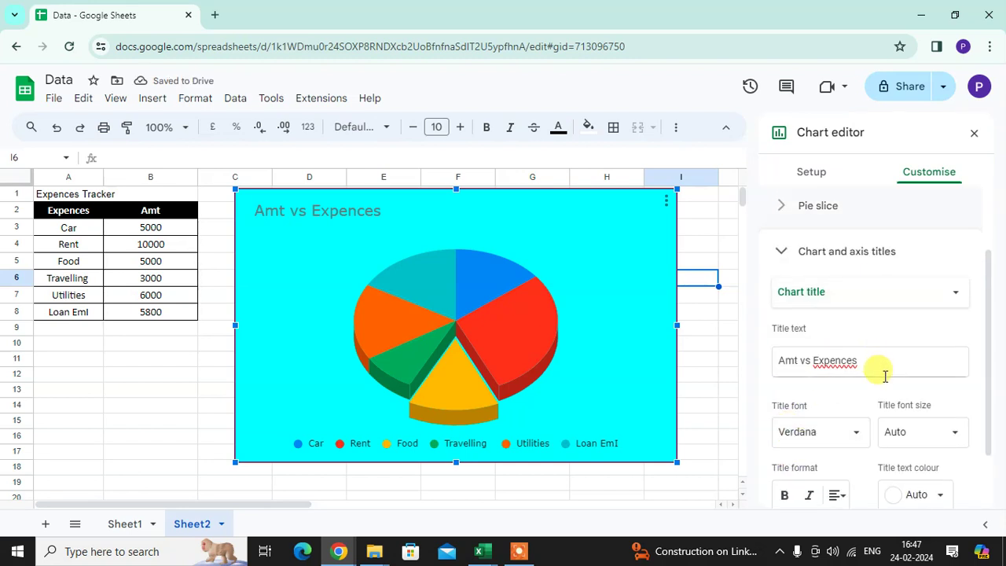
scroll(896, 428, down, 1)
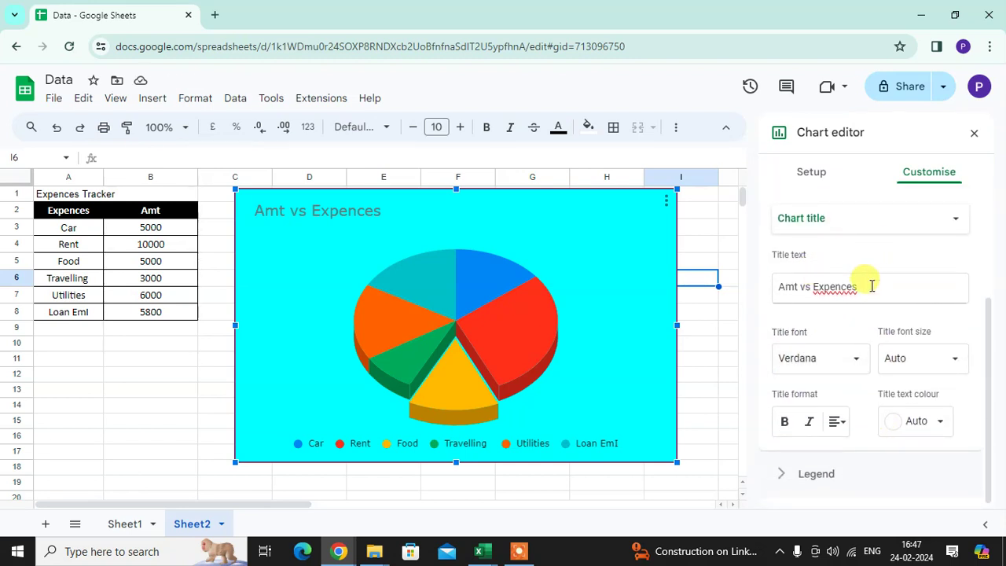
triple_click(872, 286)
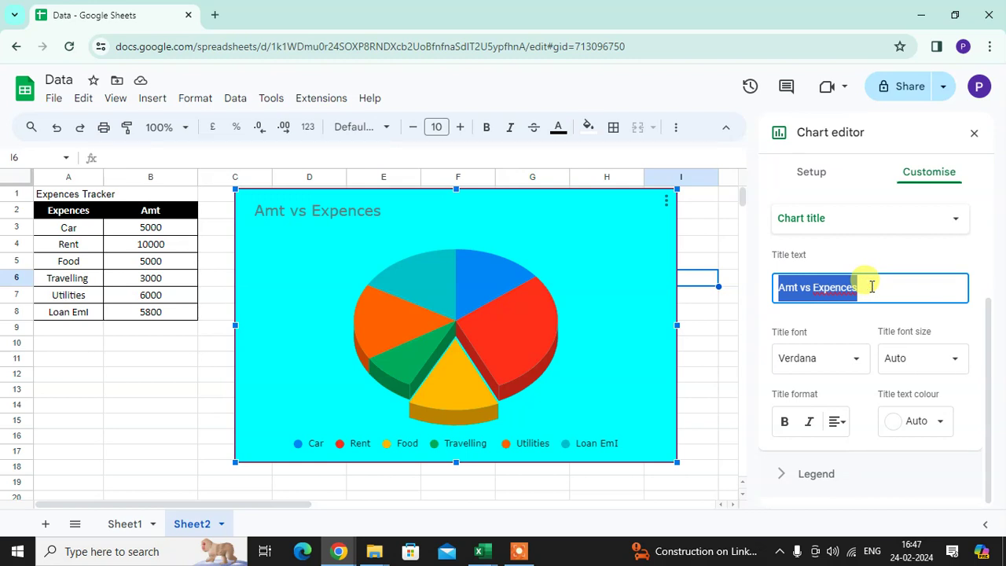
text(E)
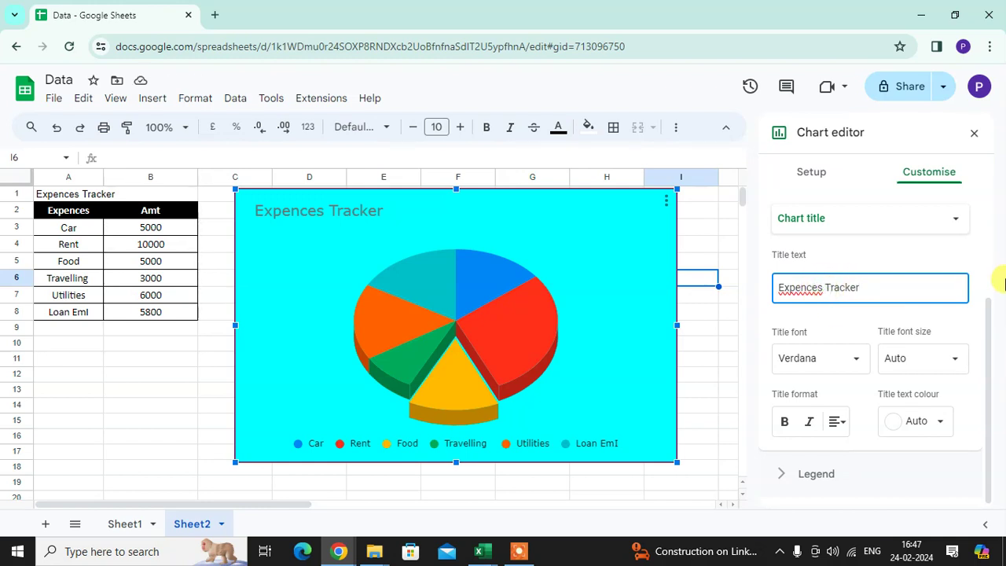
double_click(801, 288)
right_click(800, 287)
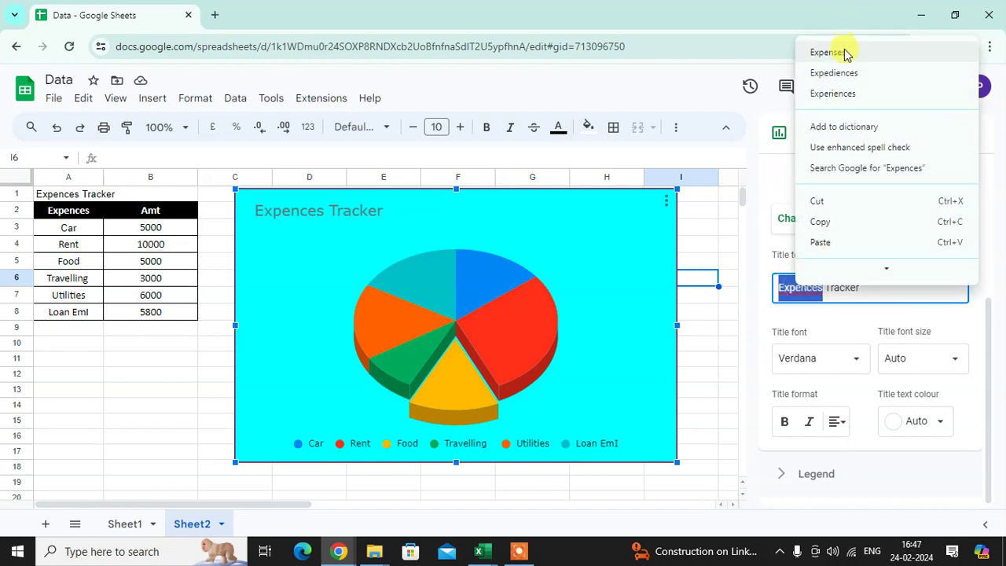
click(825, 49)
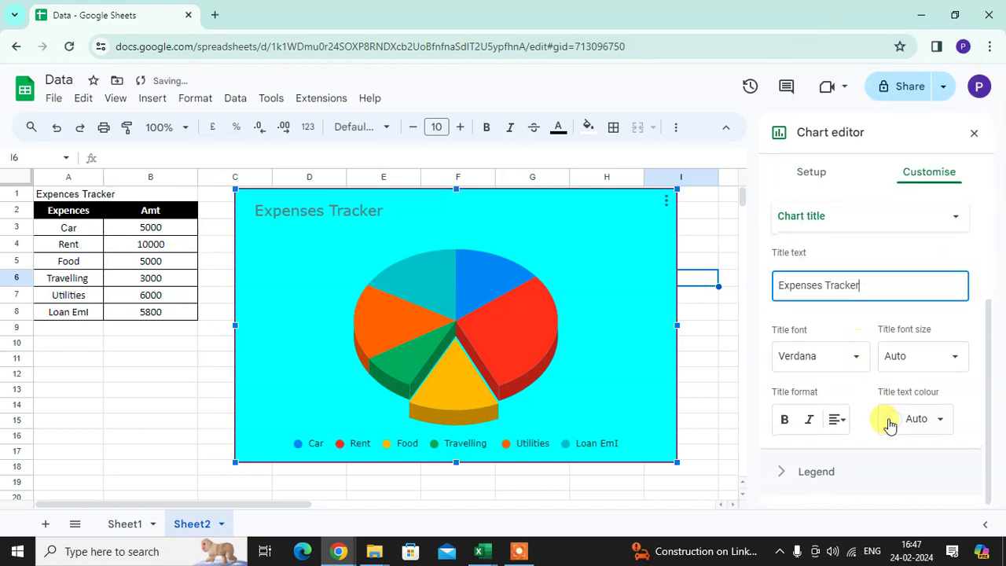
- Format the title in Georgia, size 24, bold italic
click(845, 367)
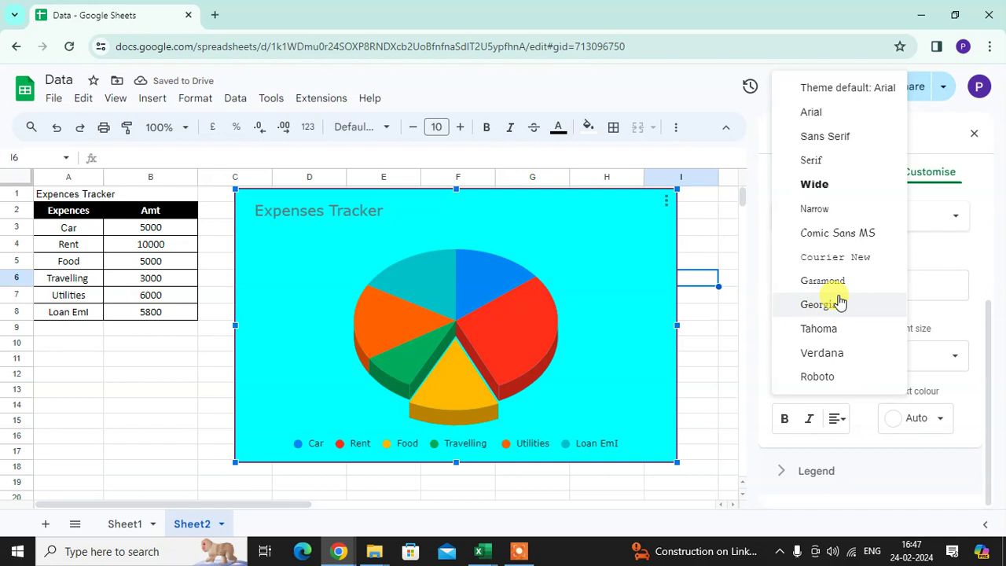
click(837, 297)
click(909, 359)
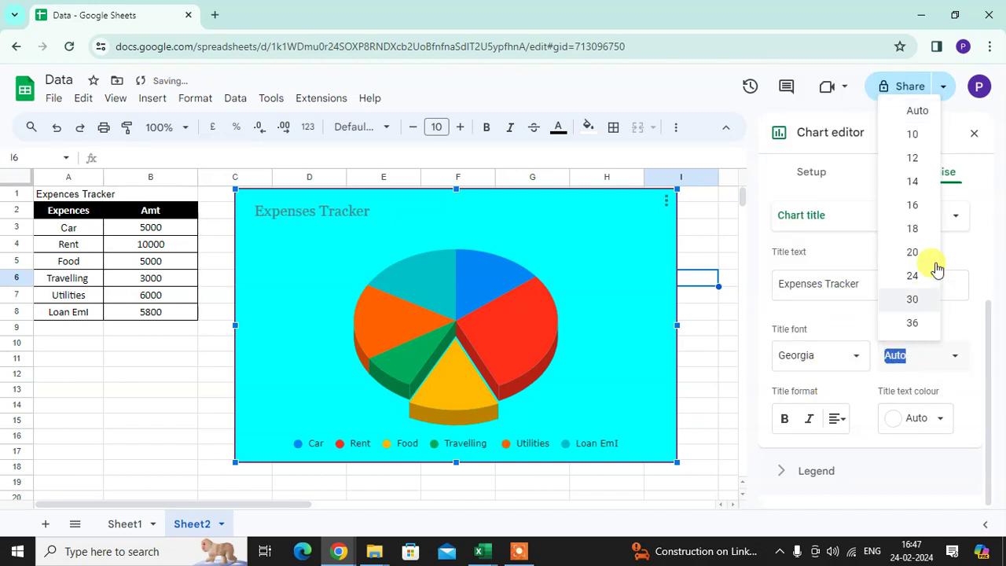
click(917, 281)
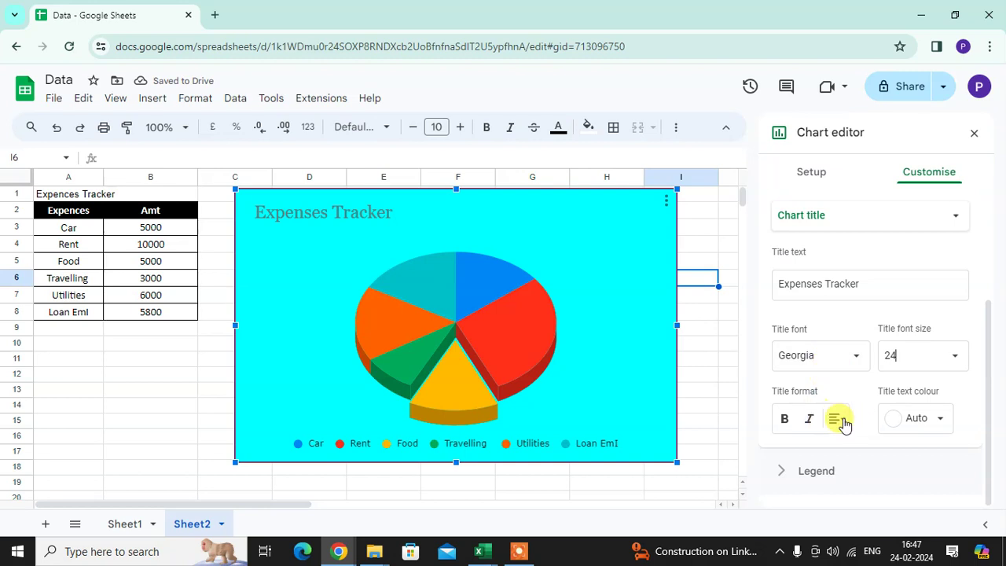
click(806, 419)
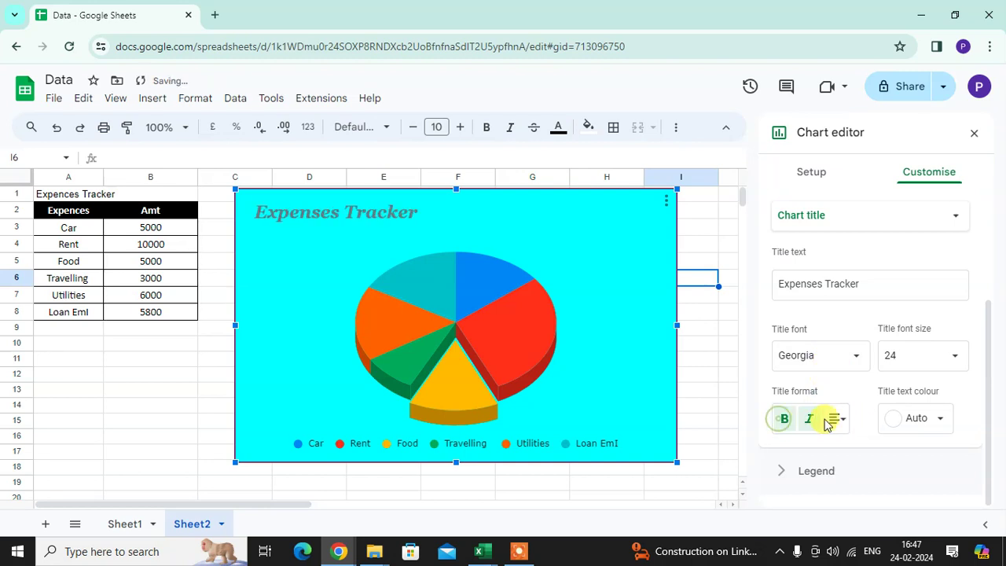
- Centre the chart title and colour it red, after trying dark teal
click(833, 422)
click(859, 450)
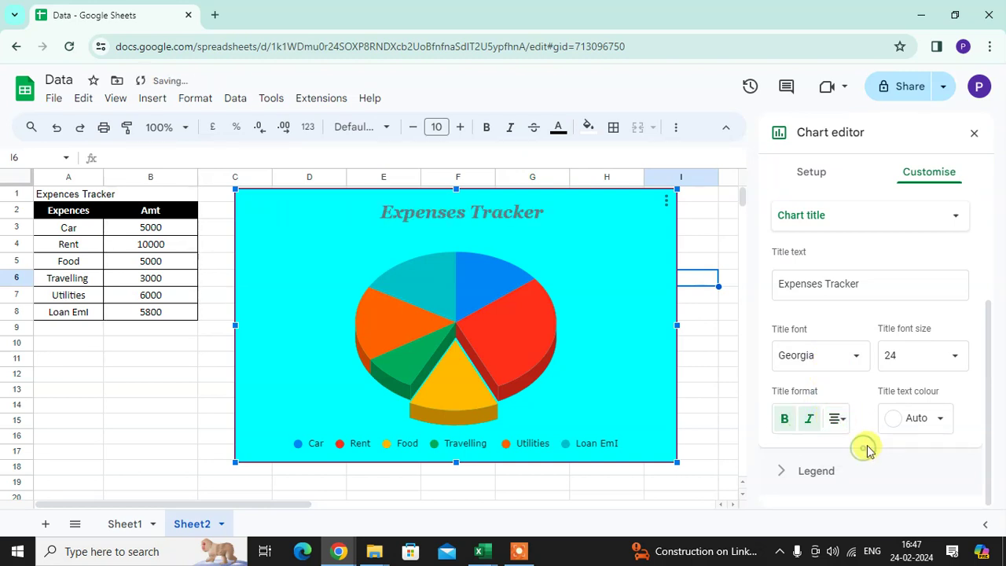
click(914, 418)
click(866, 276)
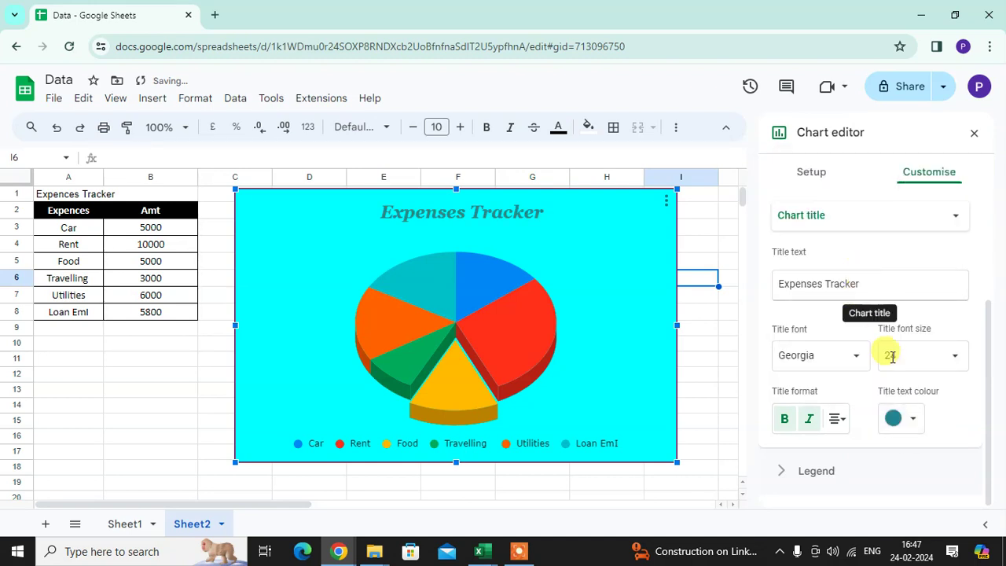
click(919, 419)
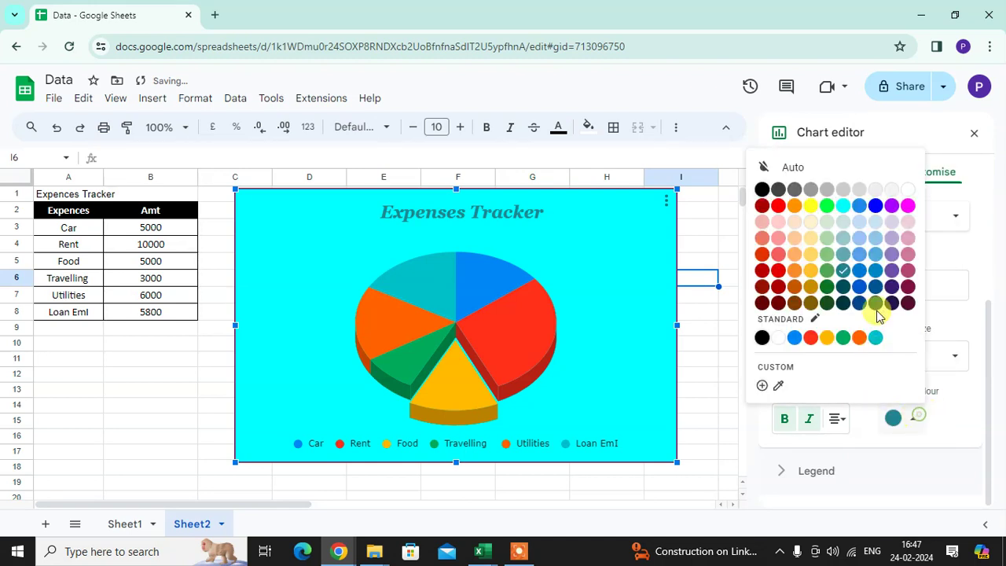
click(780, 274)
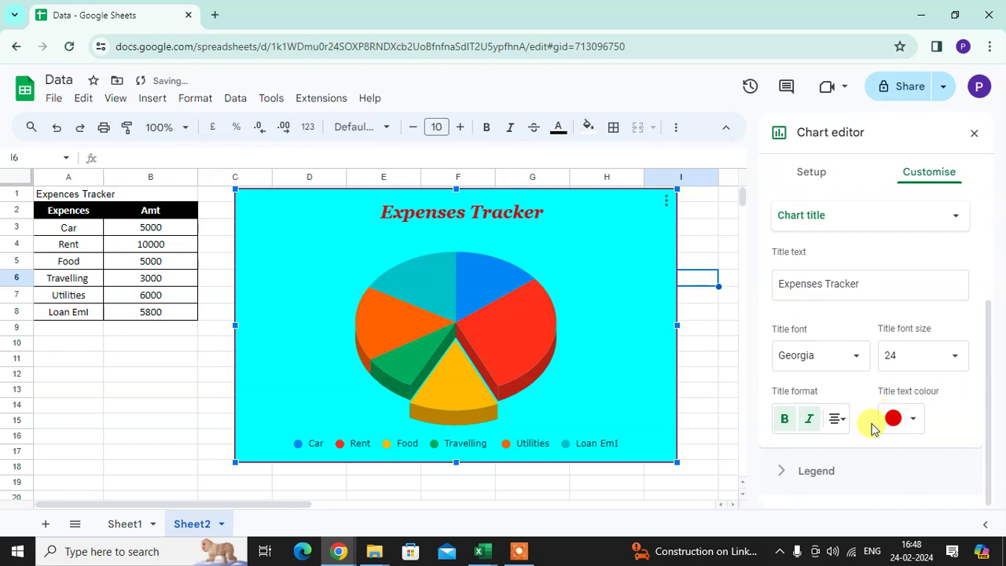
click(840, 476)
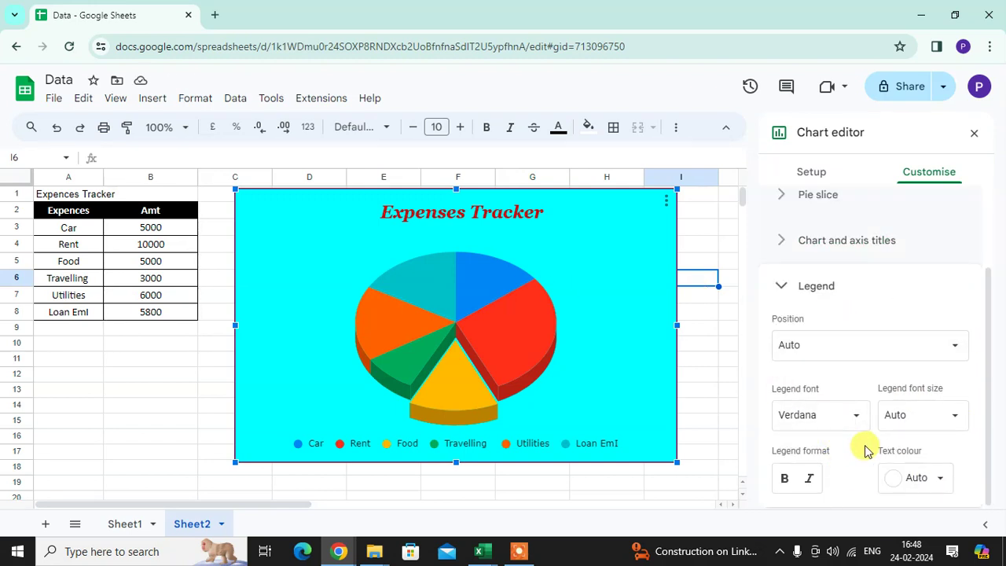
- Set the legend position to Top, after trying Bottom and None
click(860, 340)
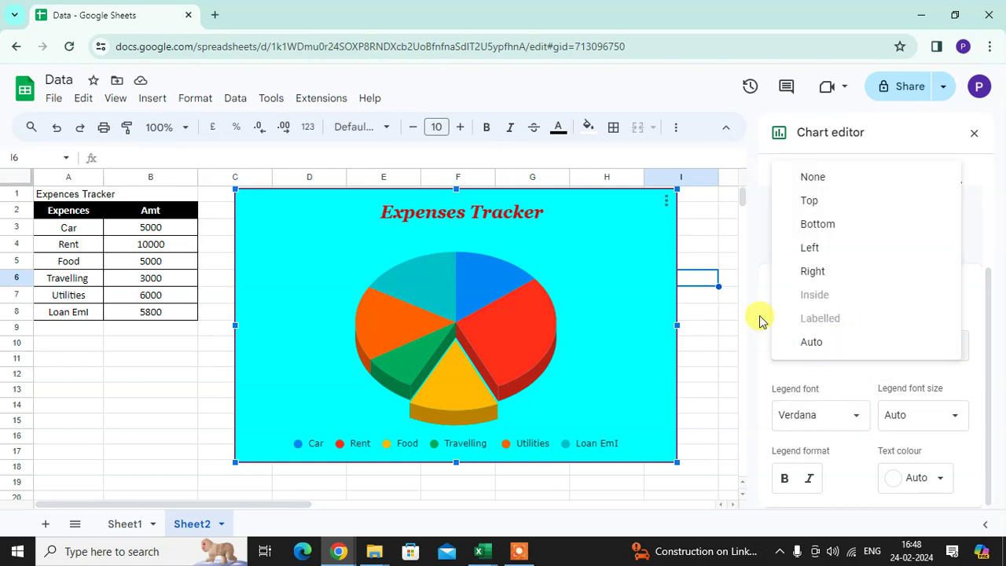
click(820, 227)
click(853, 346)
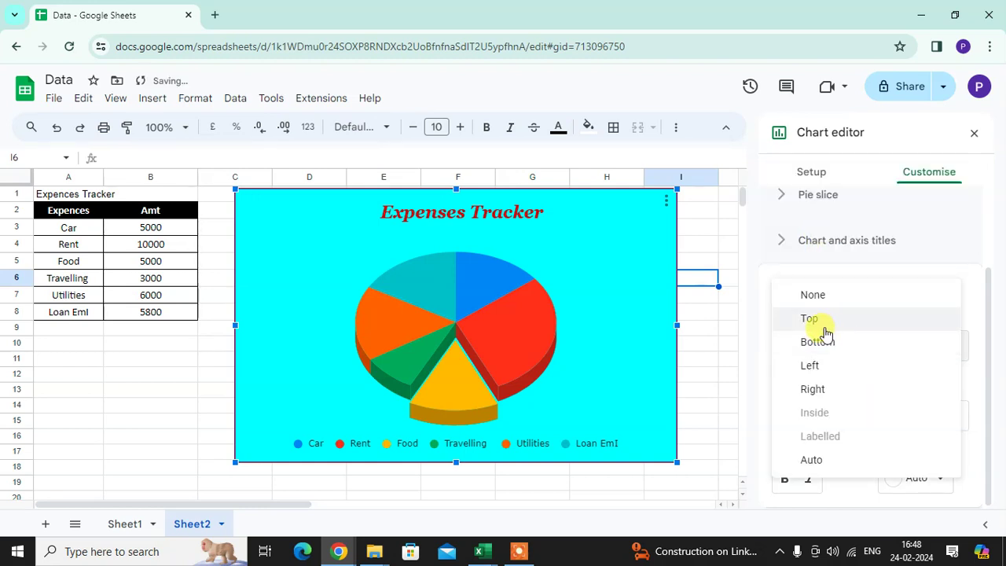
click(822, 324)
click(833, 346)
click(831, 367)
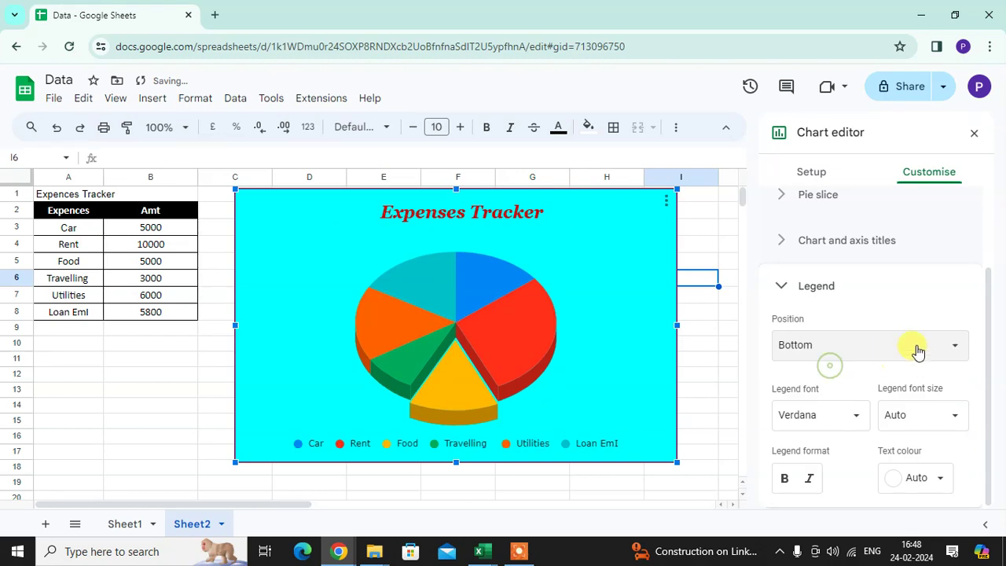
click(918, 351)
click(822, 296)
click(882, 351)
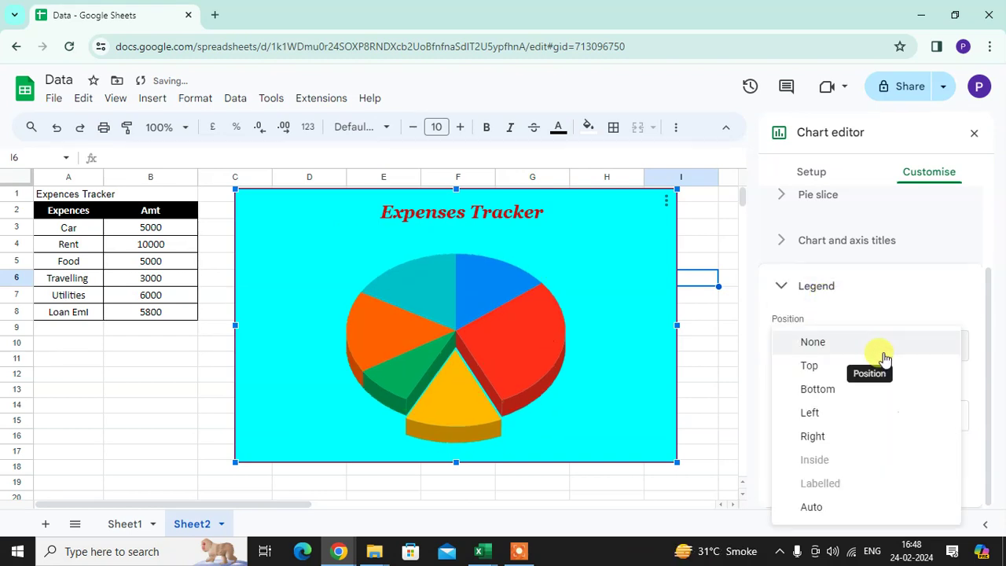
click(833, 389)
click(867, 350)
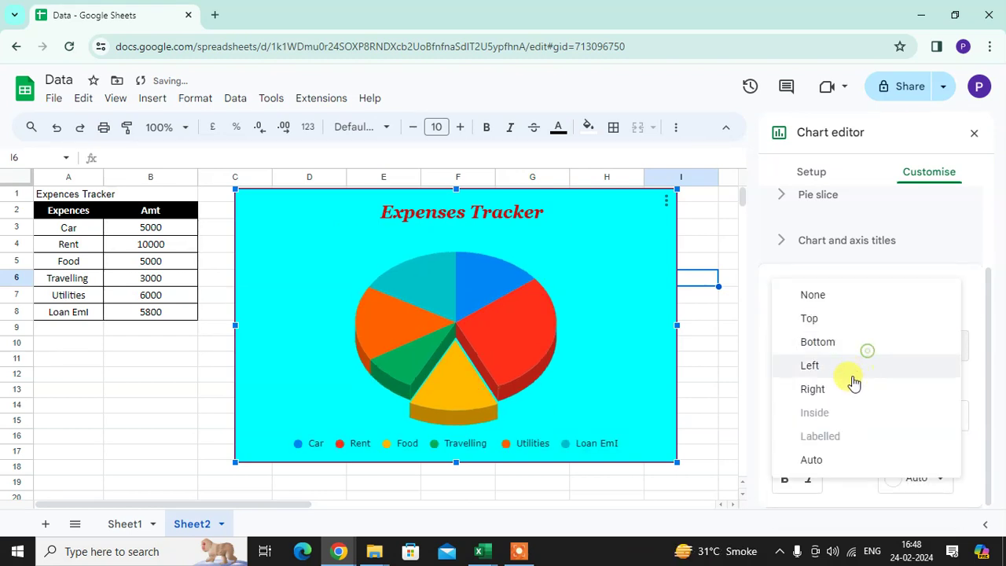
click(836, 321)
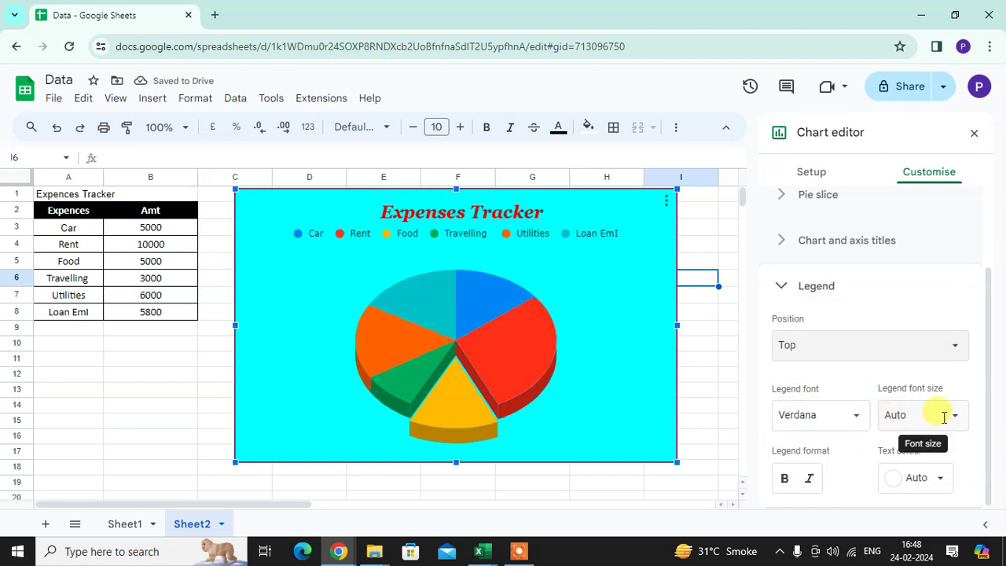
- Format the legend text as Tahoma, size 16, italic
click(839, 432)
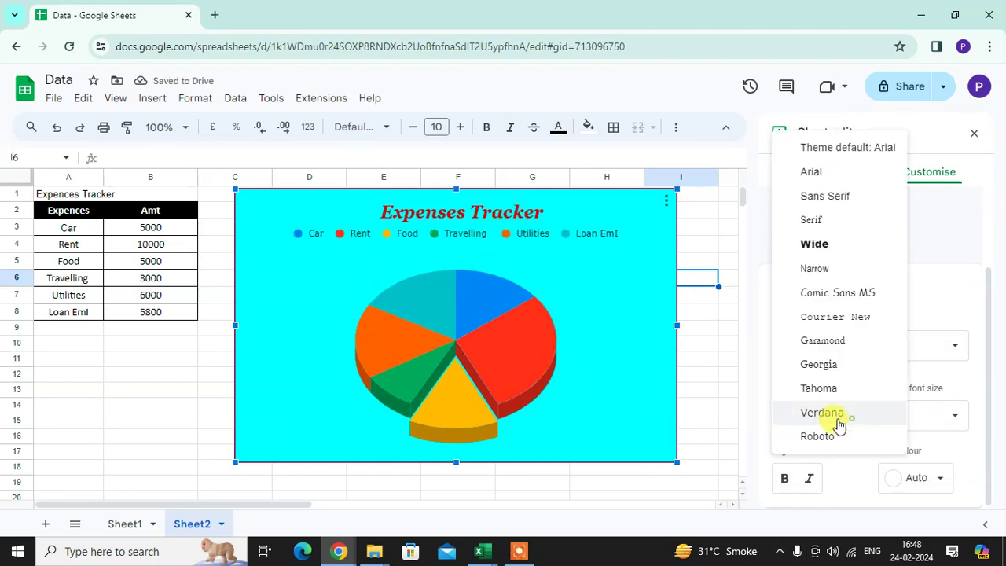
click(844, 398)
click(959, 430)
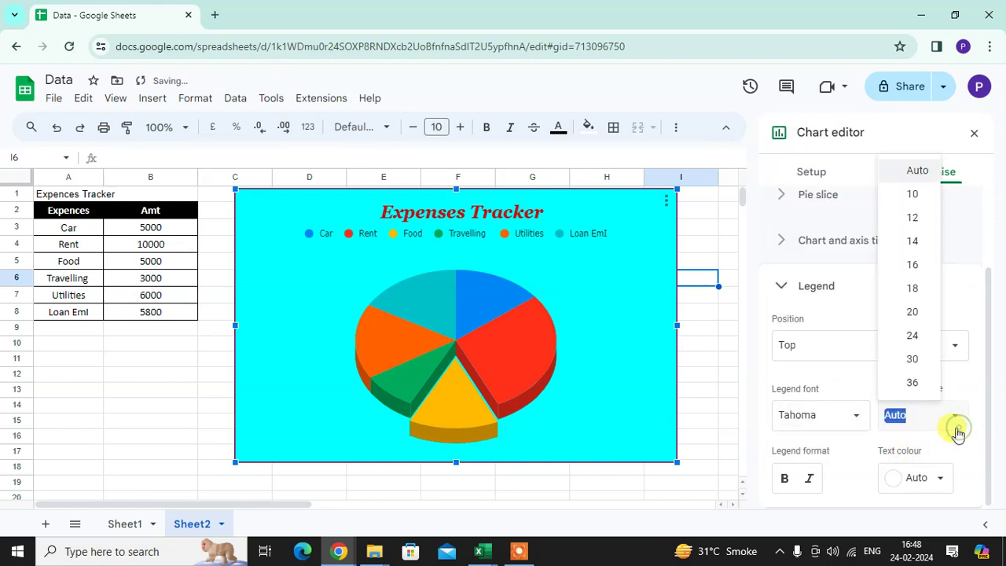
click(925, 381)
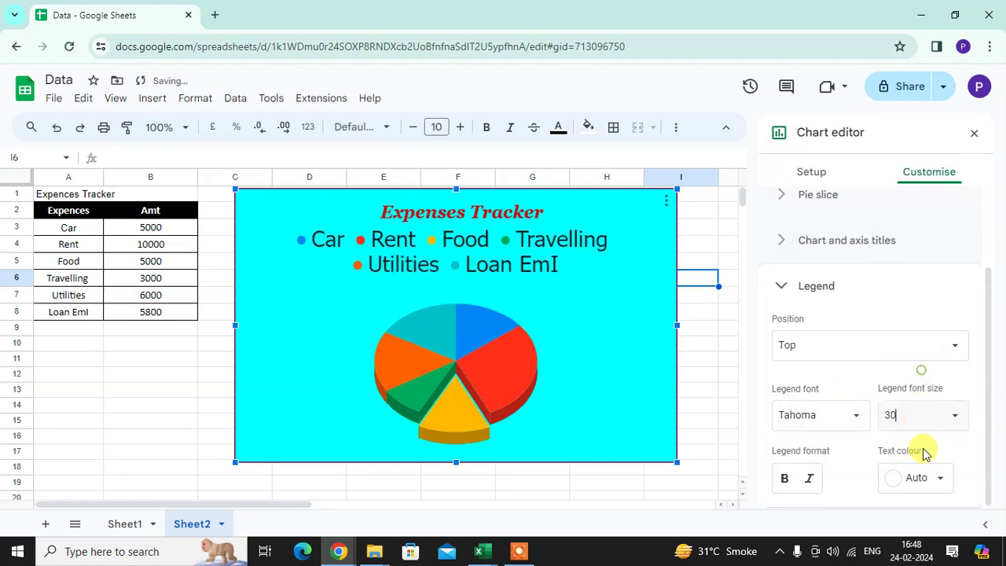
click(784, 478)
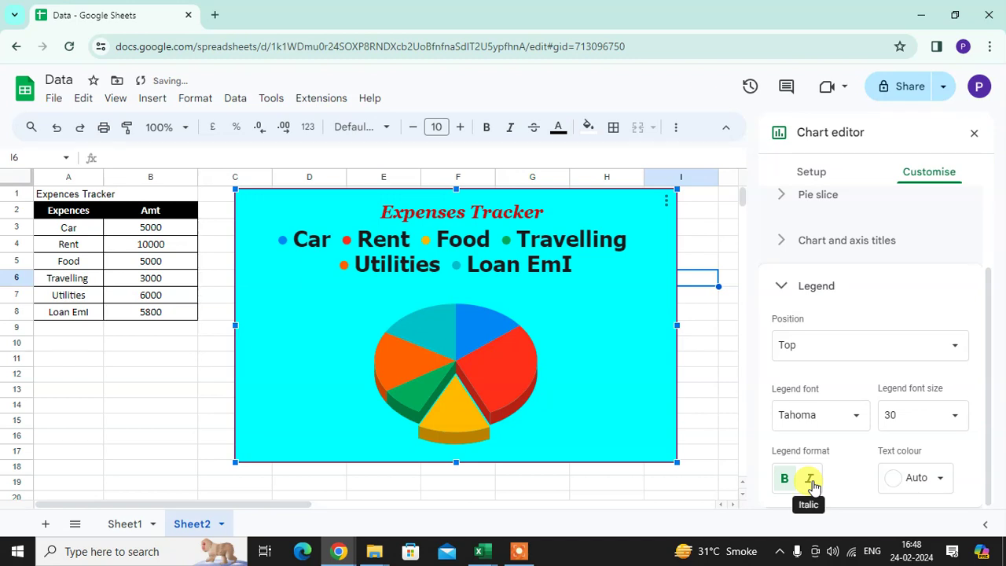
click(811, 480)
click(783, 478)
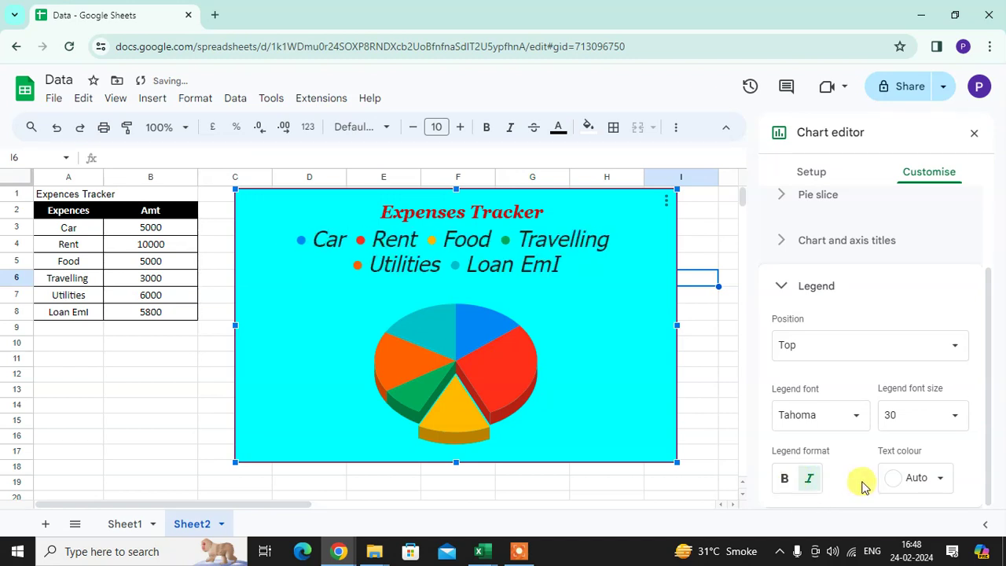
click(916, 415)
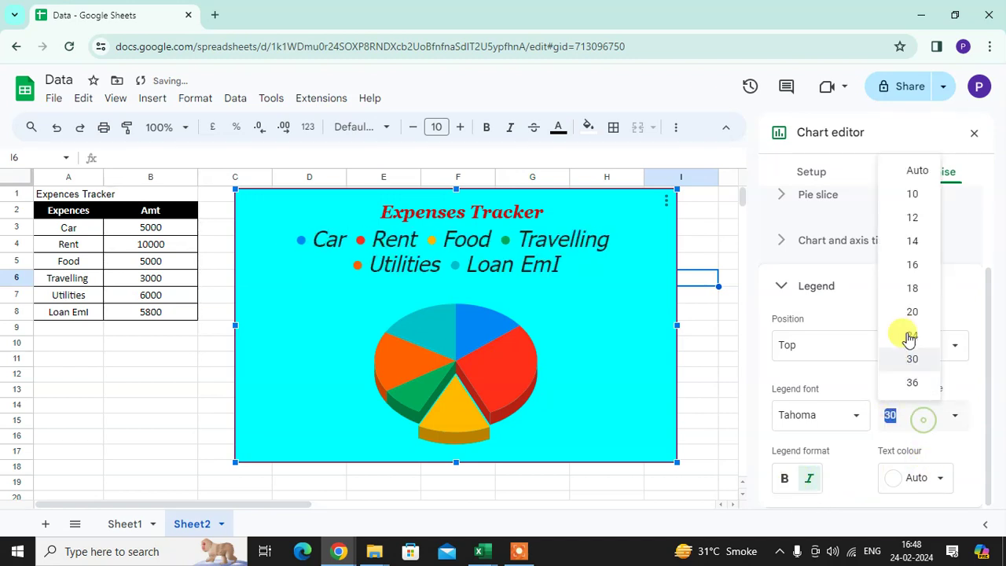
click(913, 265)
- Colour the legend text dark maroon, then close the chart editor and select the chart
click(916, 481)
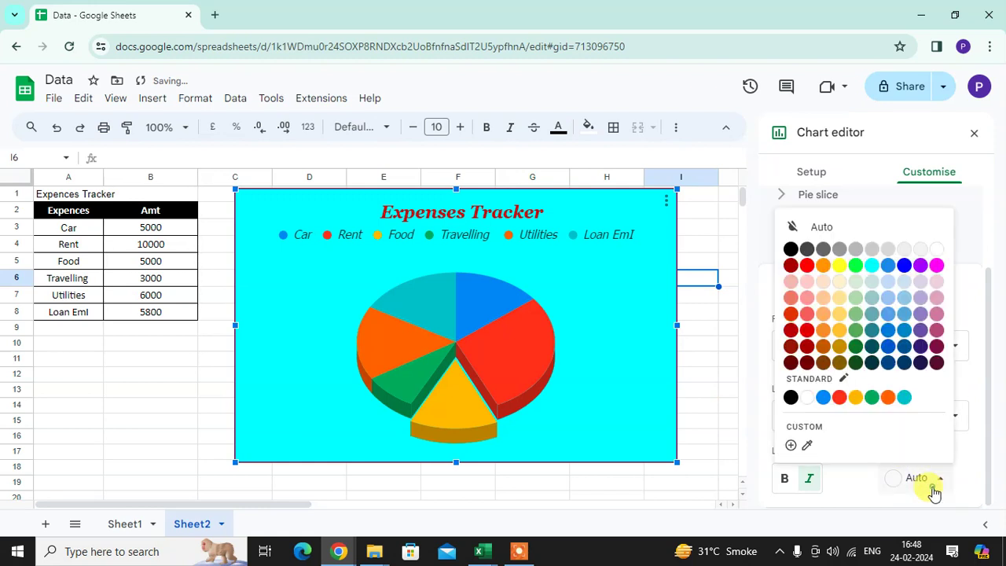
click(887, 331)
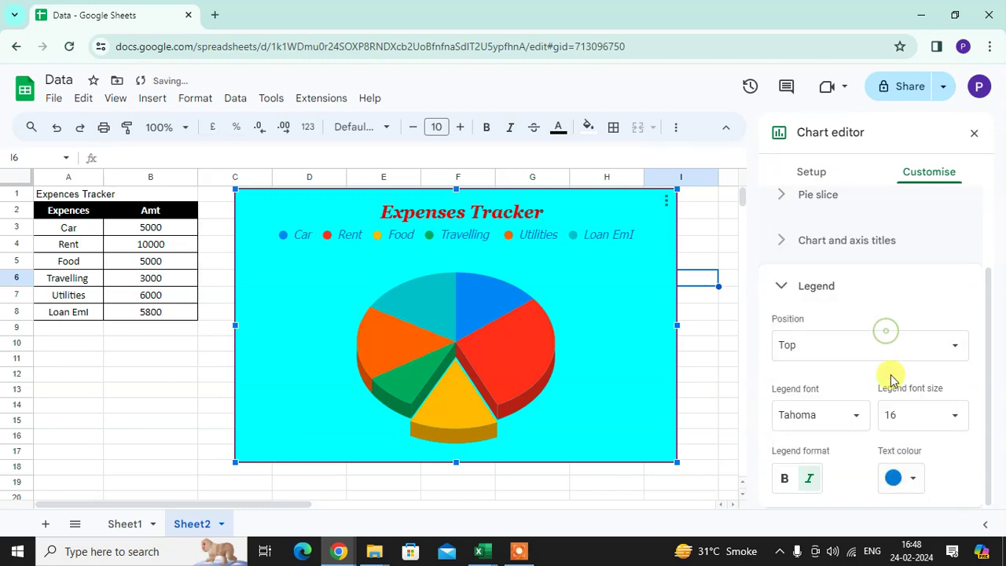
click(904, 468)
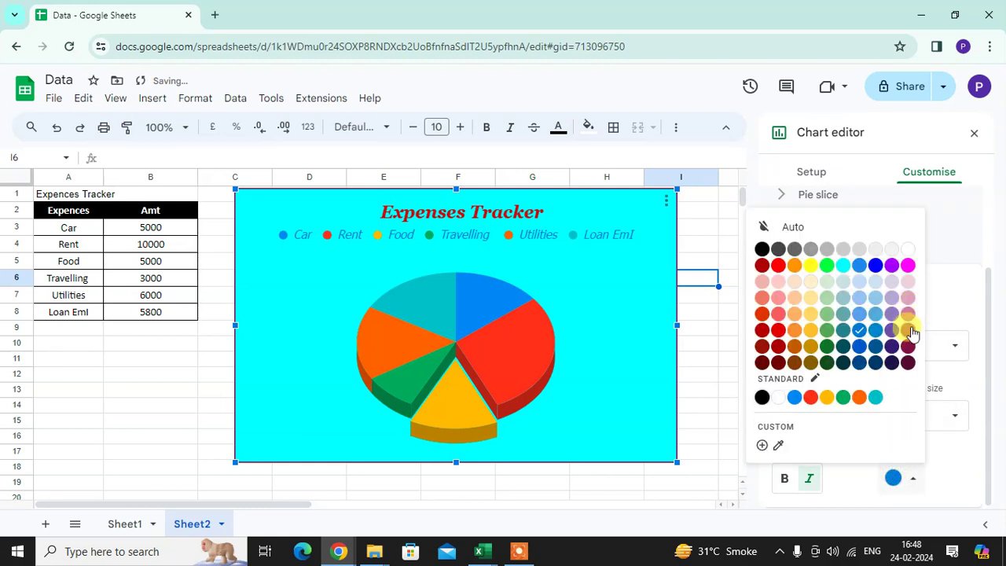
click(911, 328)
click(896, 488)
click(908, 362)
click(894, 485)
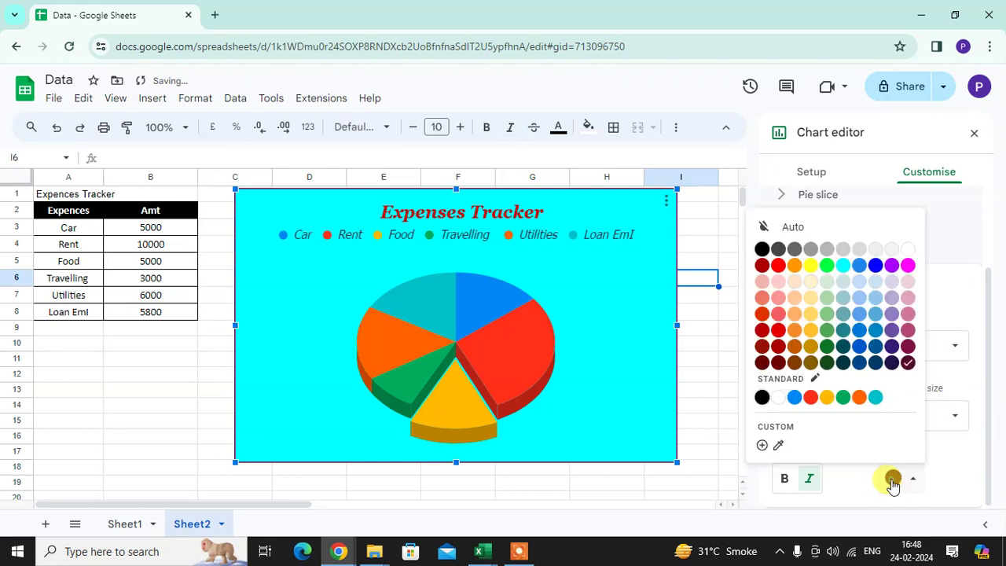
click(914, 368)
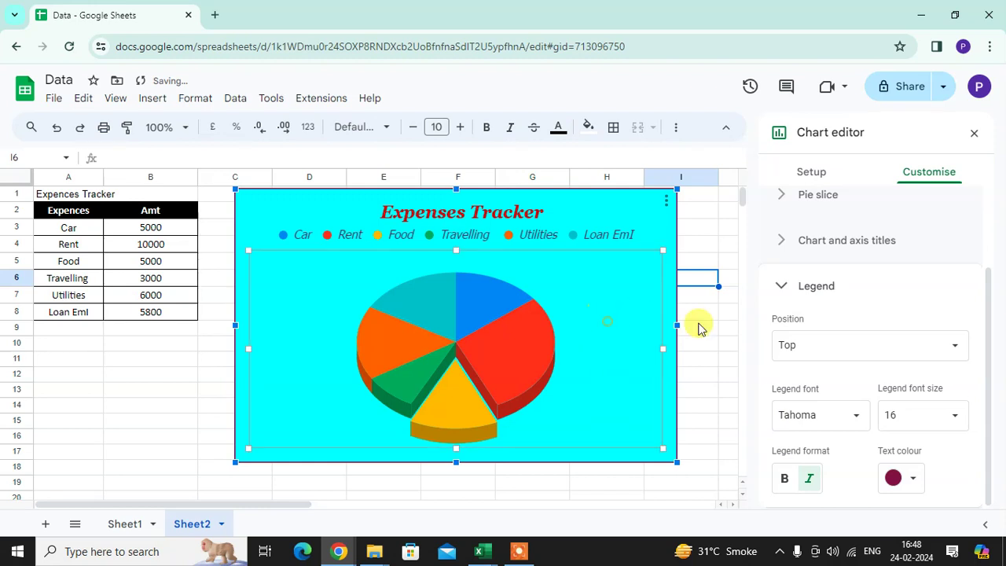
click(817, 173)
click(974, 132)
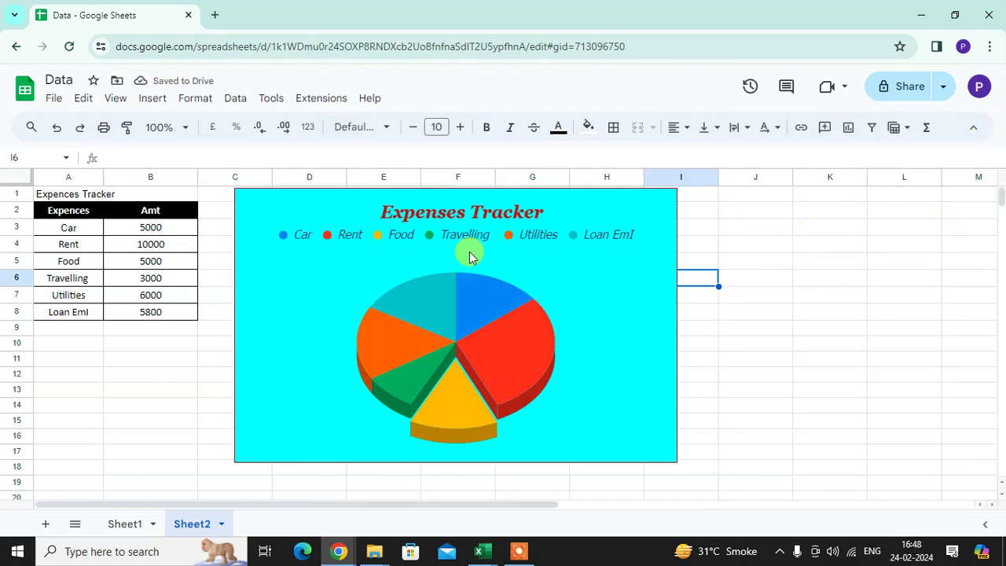
click(621, 279)
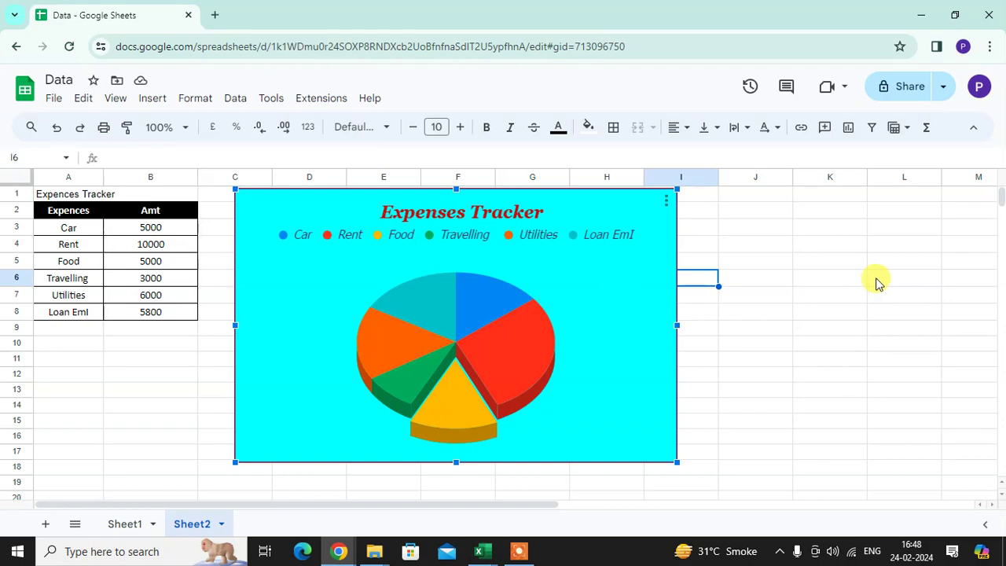